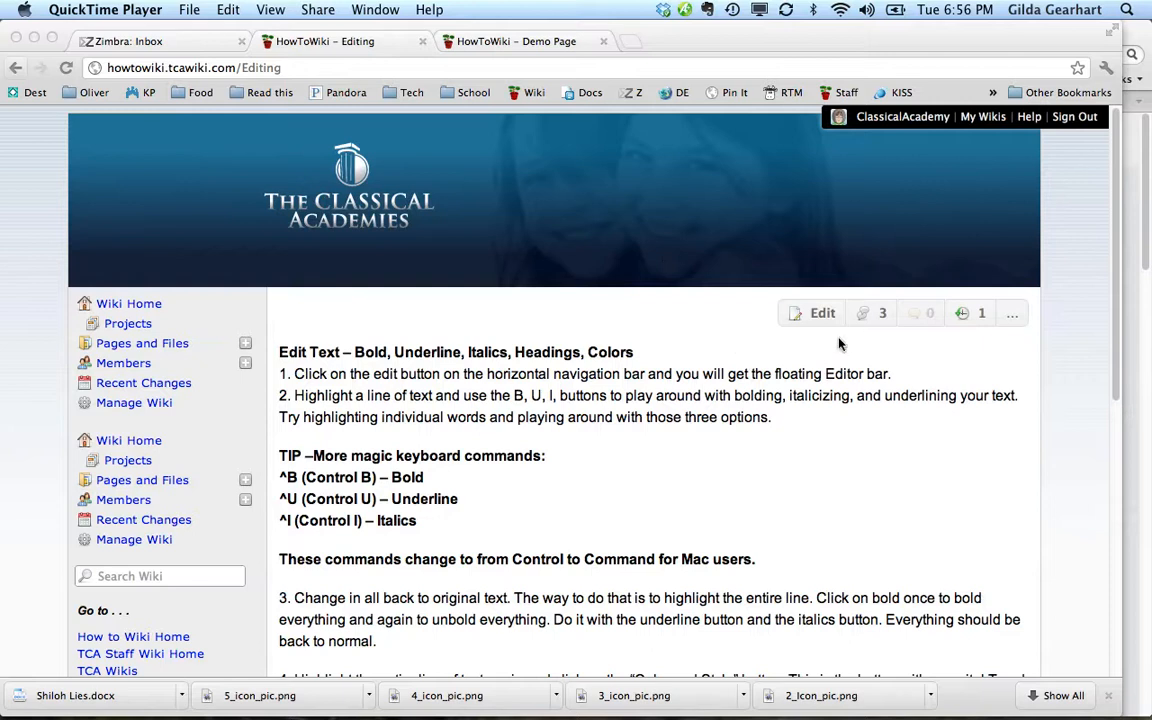
# - Open the Editing page for editing, and try bold formatting on the words "horizontal navigation bar" before removing it
pyautogui.click(808, 318)
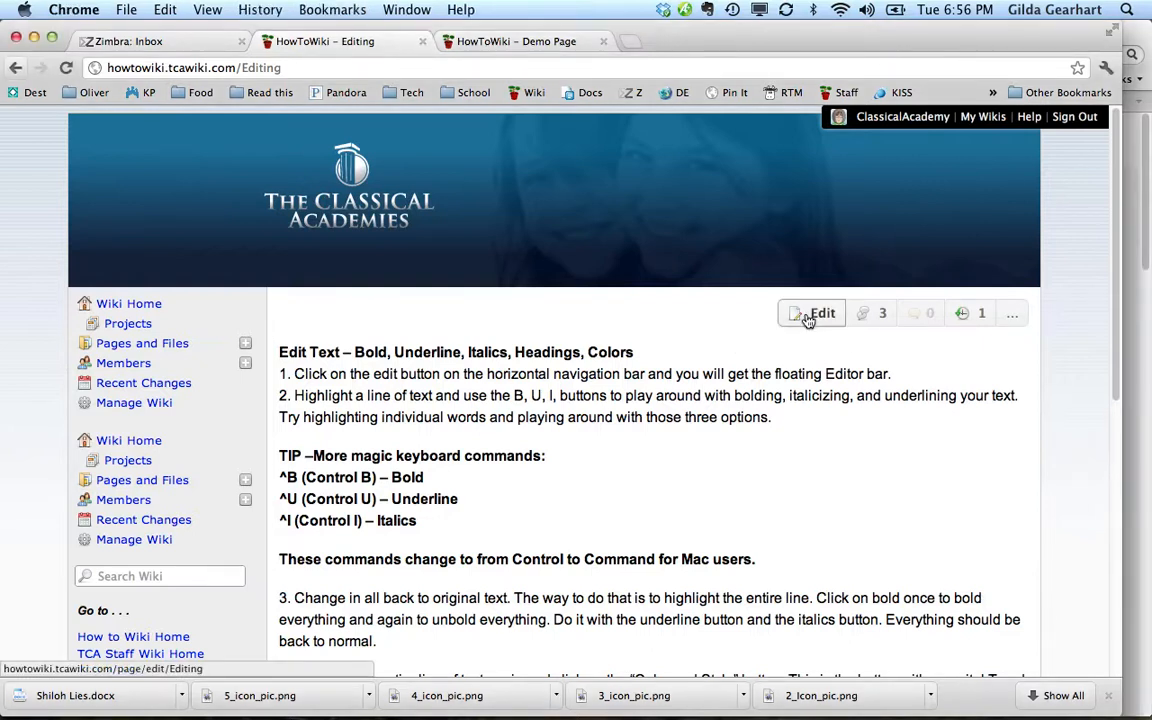
pyautogui.click(815, 316)
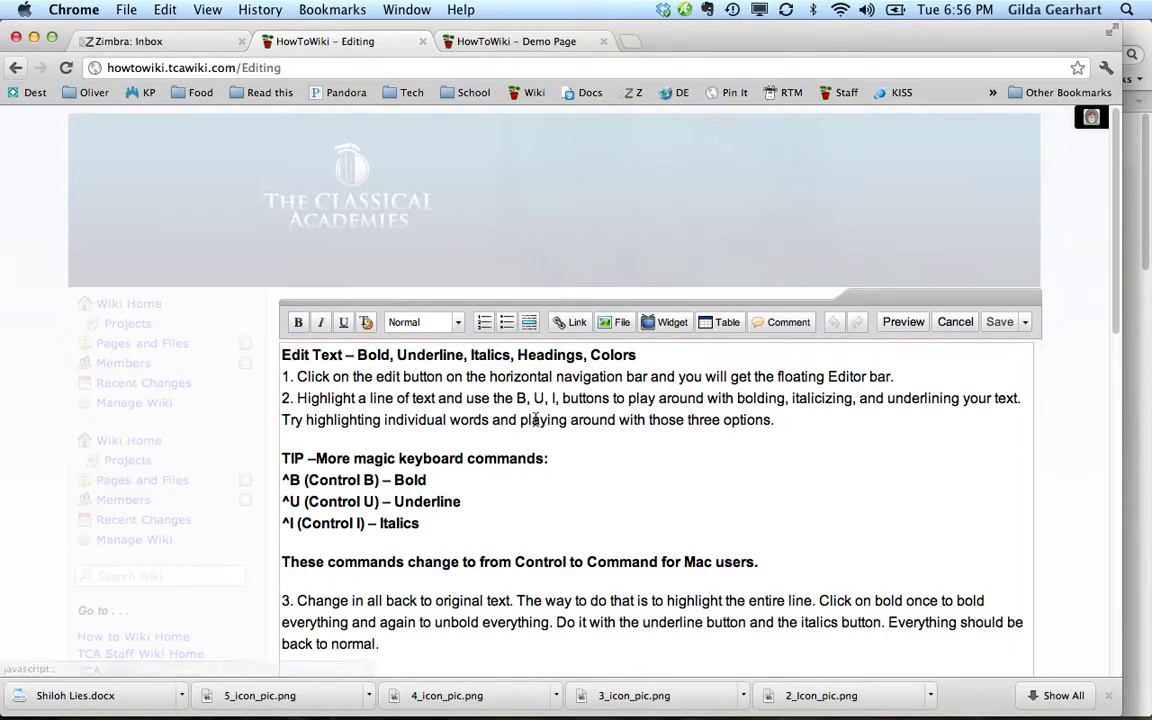
pyautogui.moveTo(489, 378); pyautogui.dragTo(649, 377)
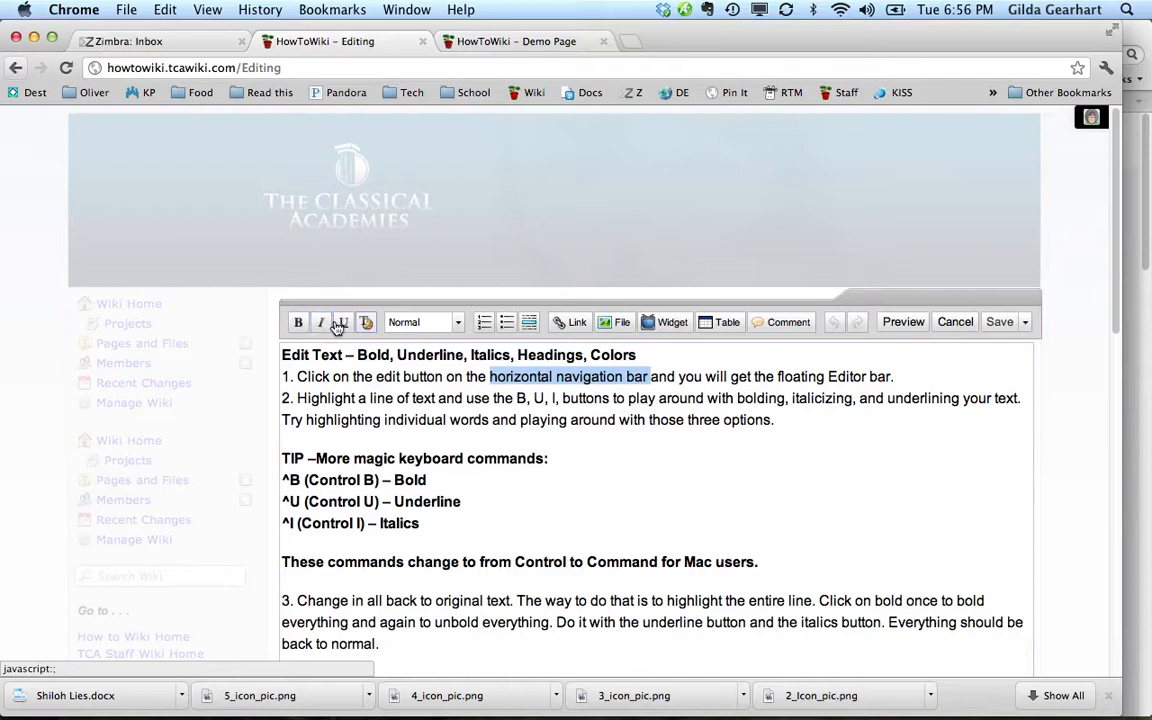
pyautogui.click(298, 326)
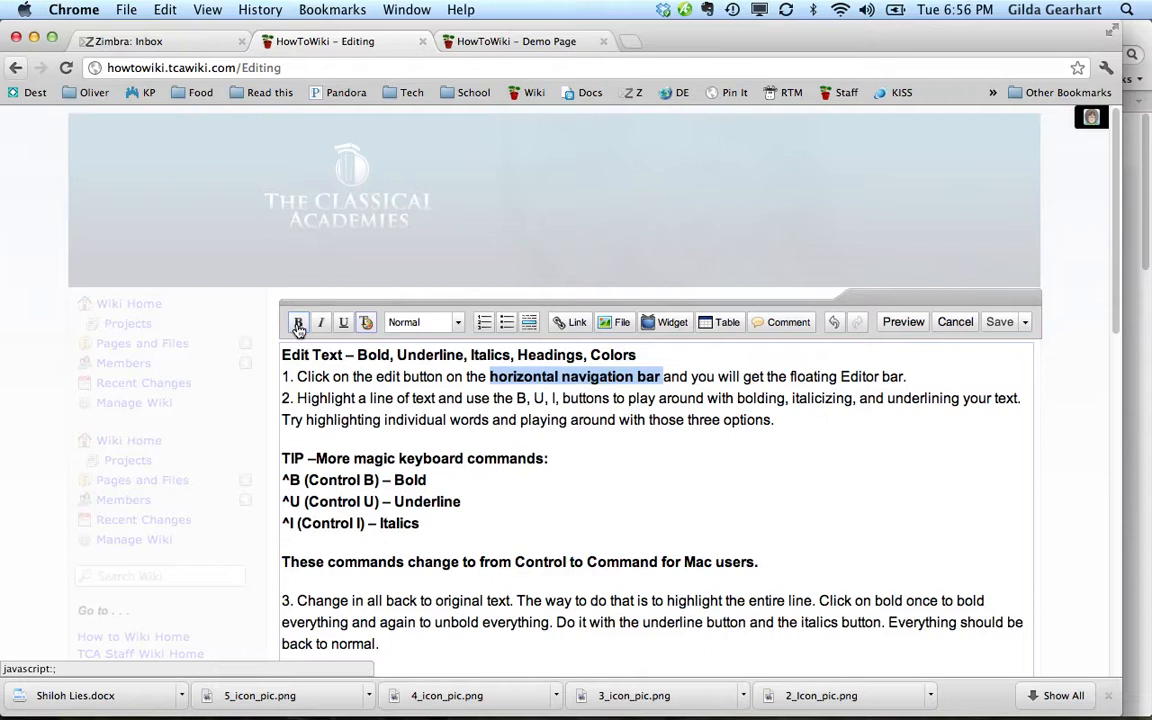
pyautogui.click(298, 329)
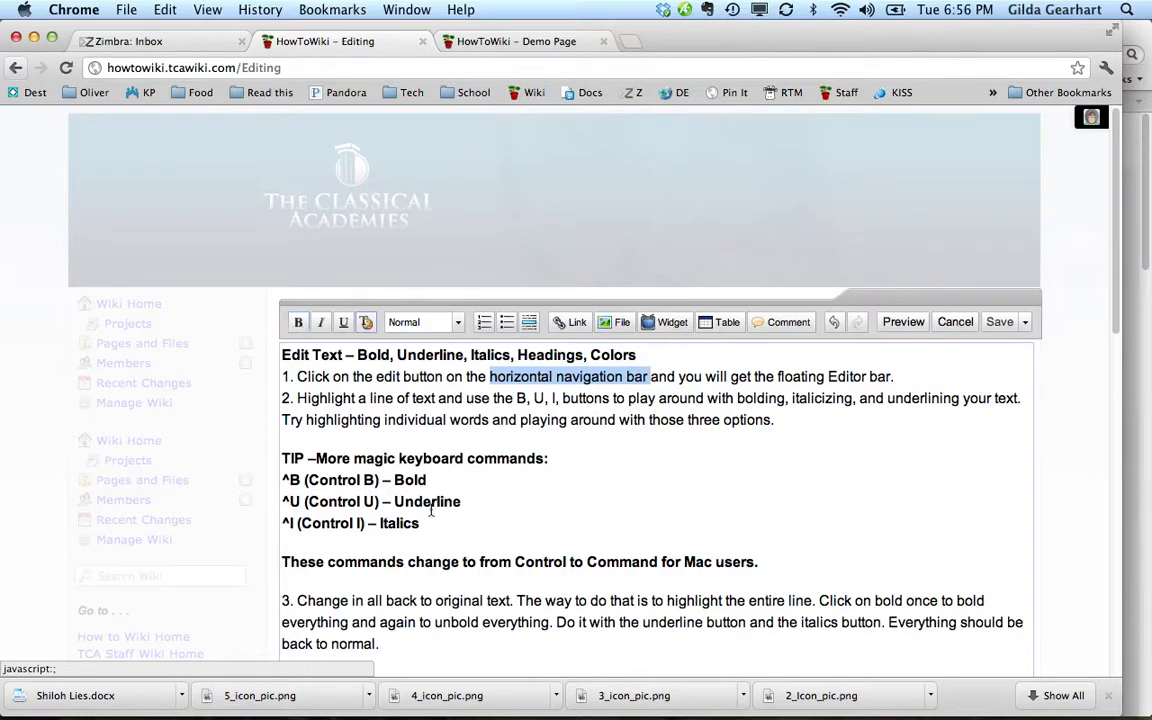
pyautogui.click(604, 507)
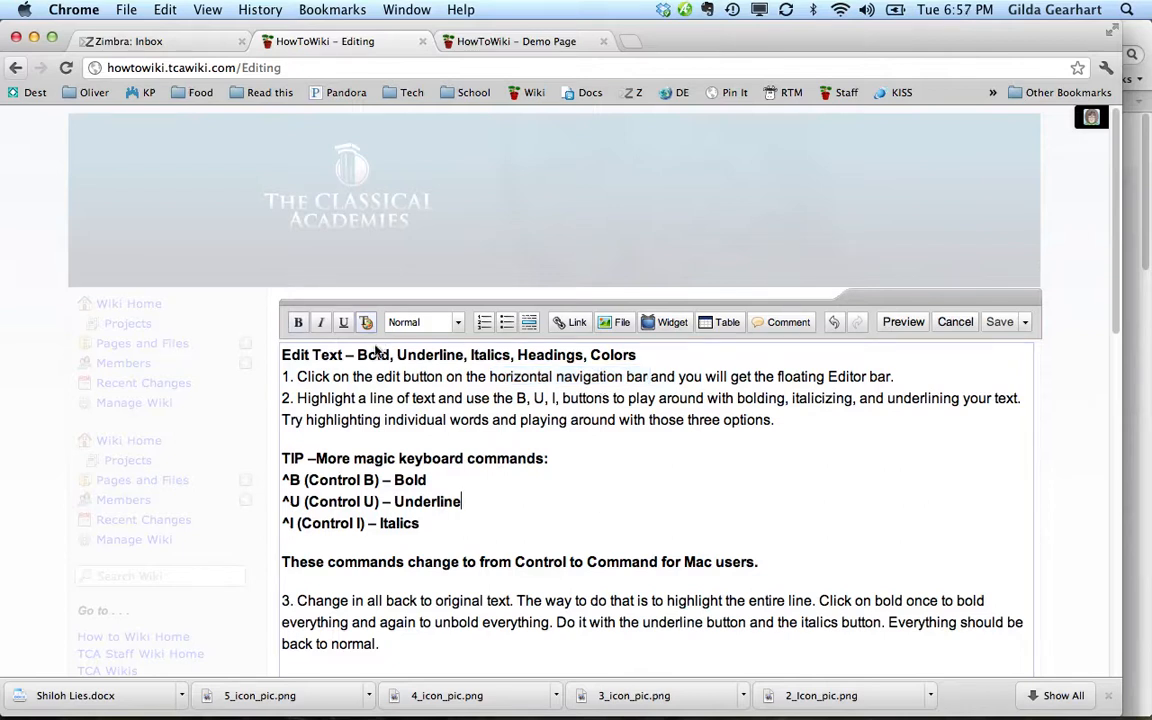
# - Go to the Demo Page and look through the fonts offered in the text styles without applying any
pyautogui.click(522, 42)
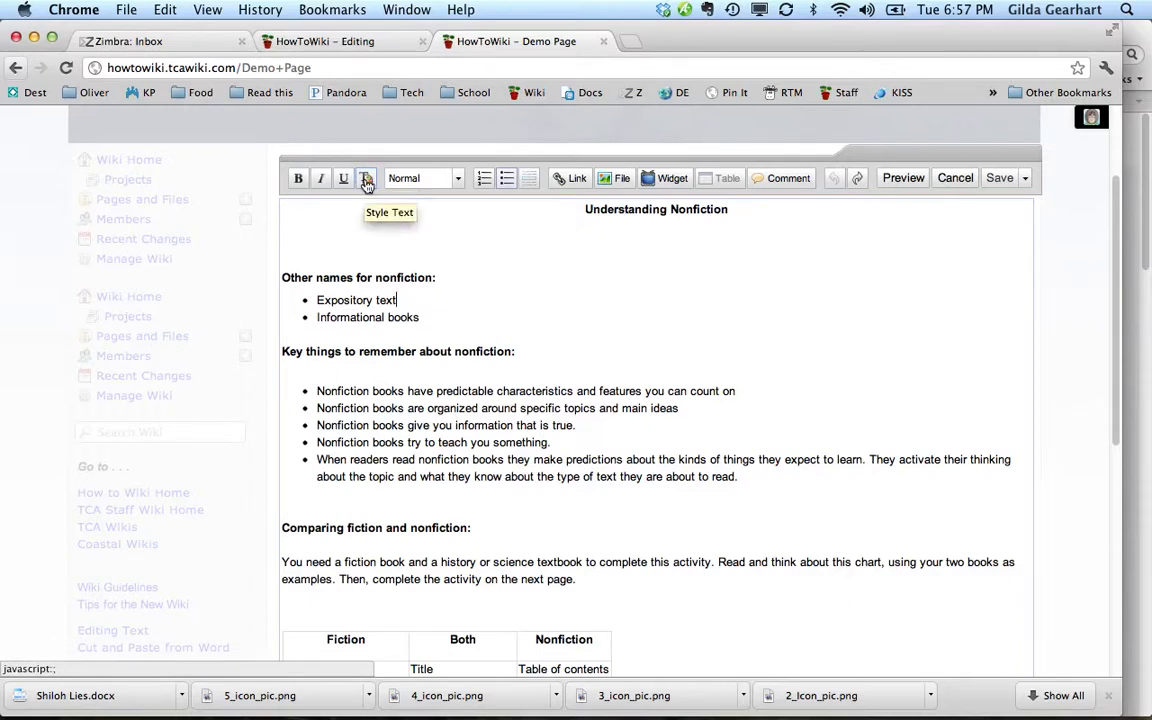
pyautogui.click(366, 182)
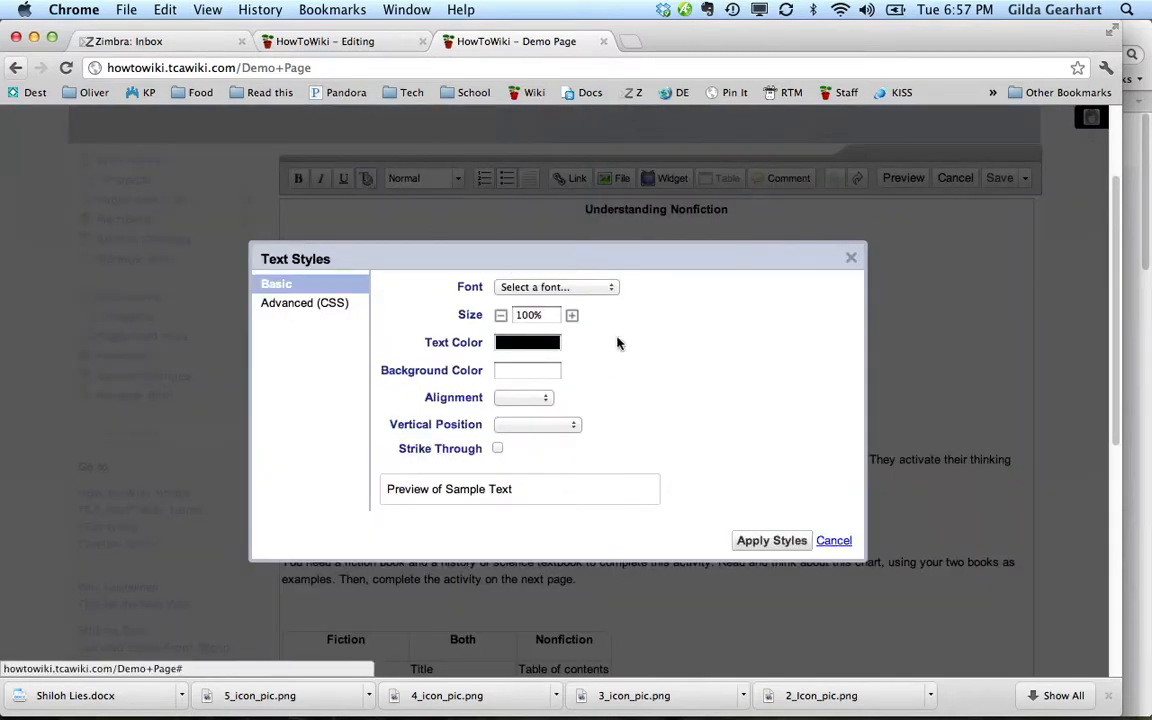
pyautogui.click(612, 288)
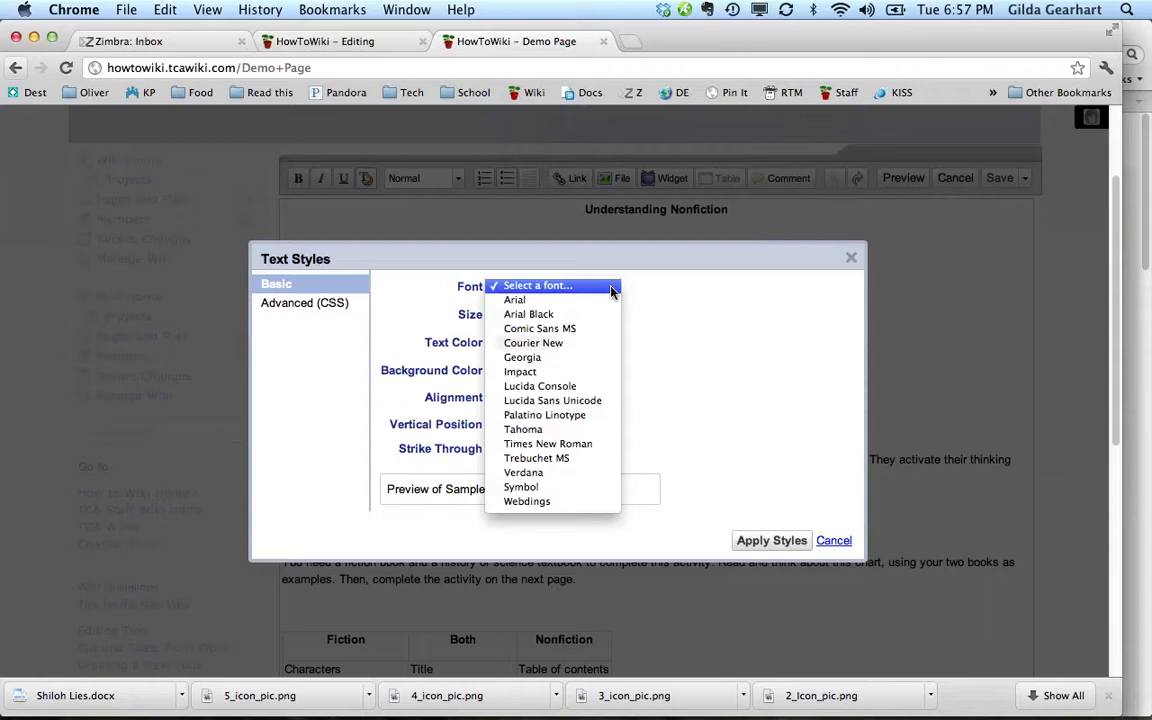
pyautogui.click(612, 288)
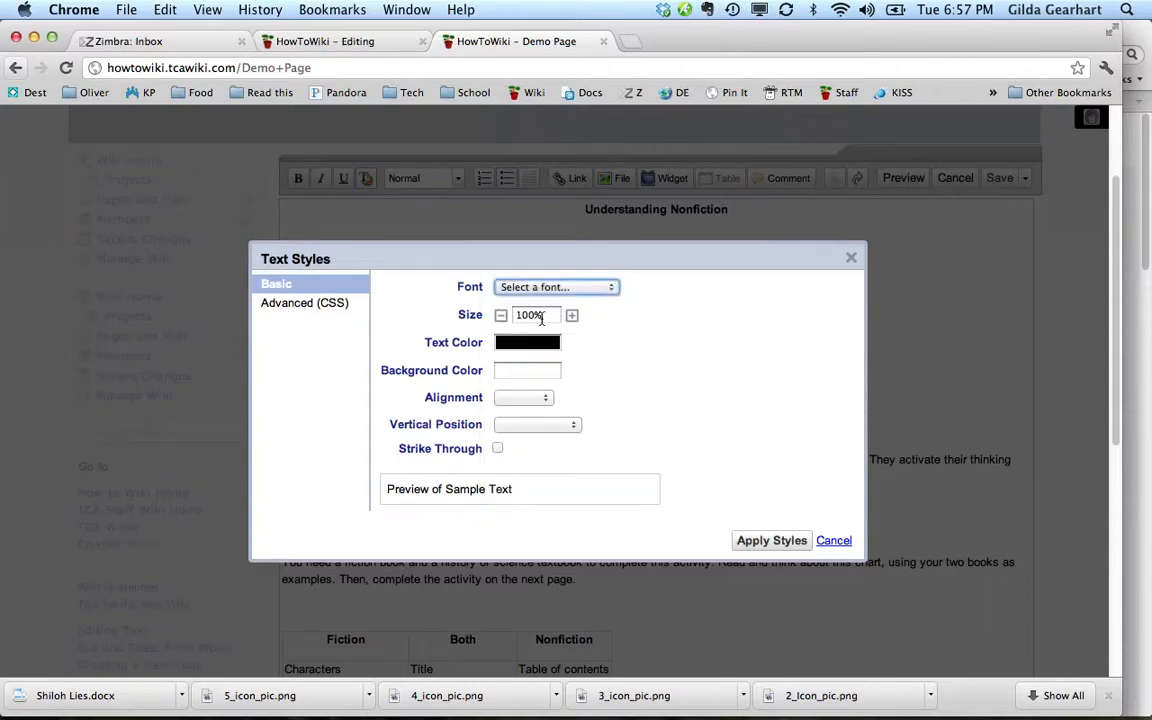
pyautogui.click(834, 541)
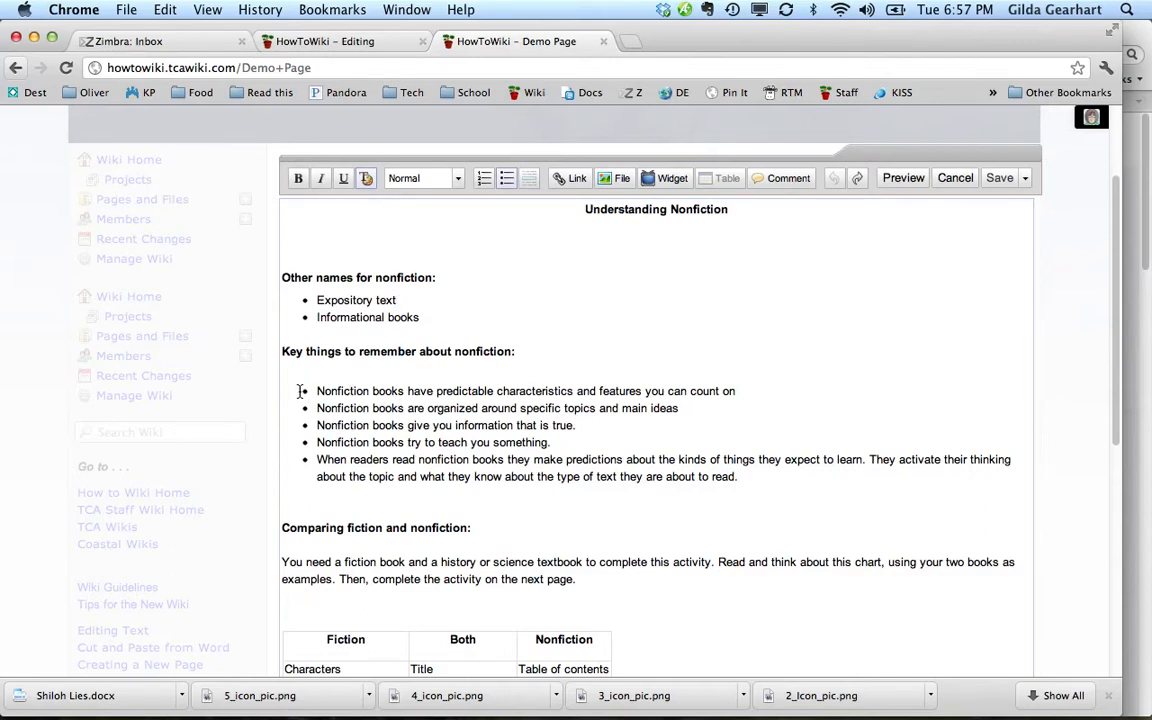
# - Set Palatino Linotype at 12pt as the text style for the bullets under "Key things to remember about nonfiction"
pyautogui.moveTo(300, 391); pyautogui.dragTo(753, 481)
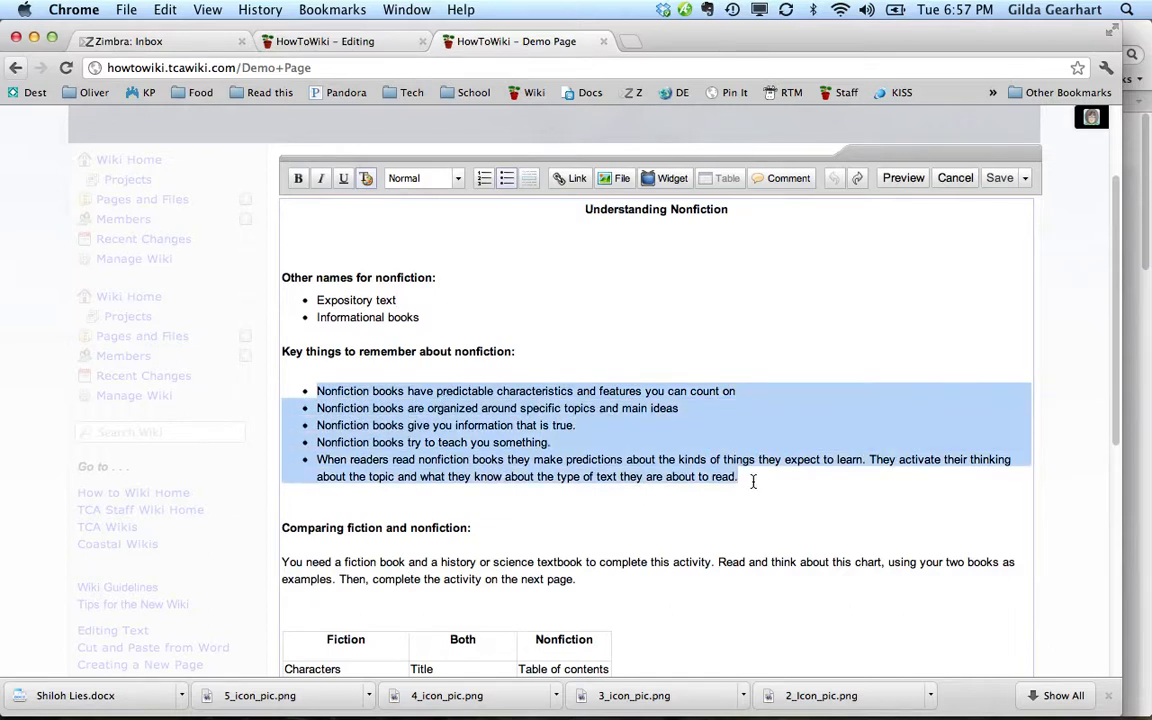
pyautogui.click(367, 180)
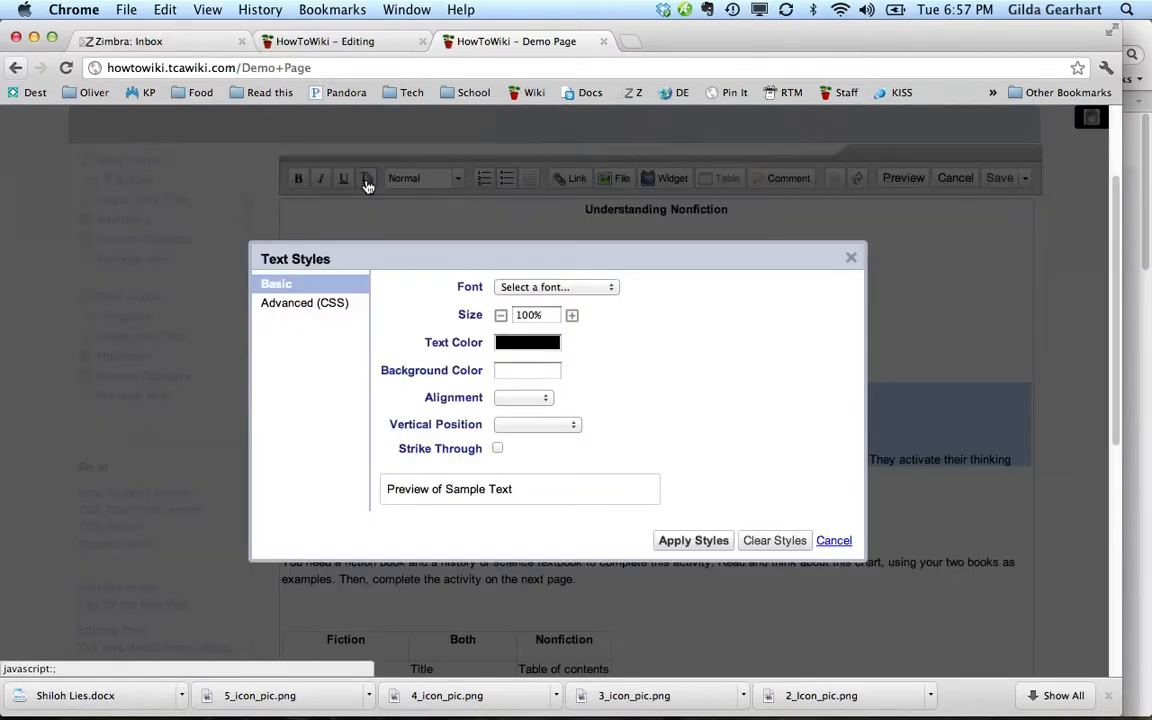
pyautogui.click(610, 288)
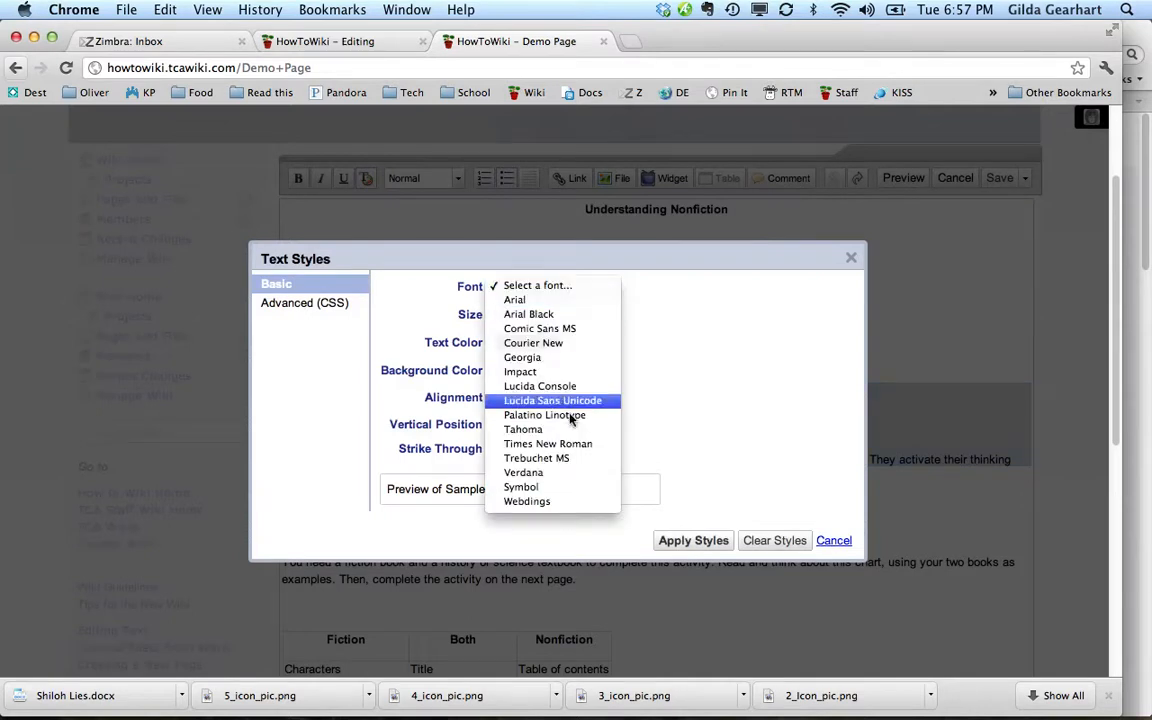
pyautogui.click(548, 415)
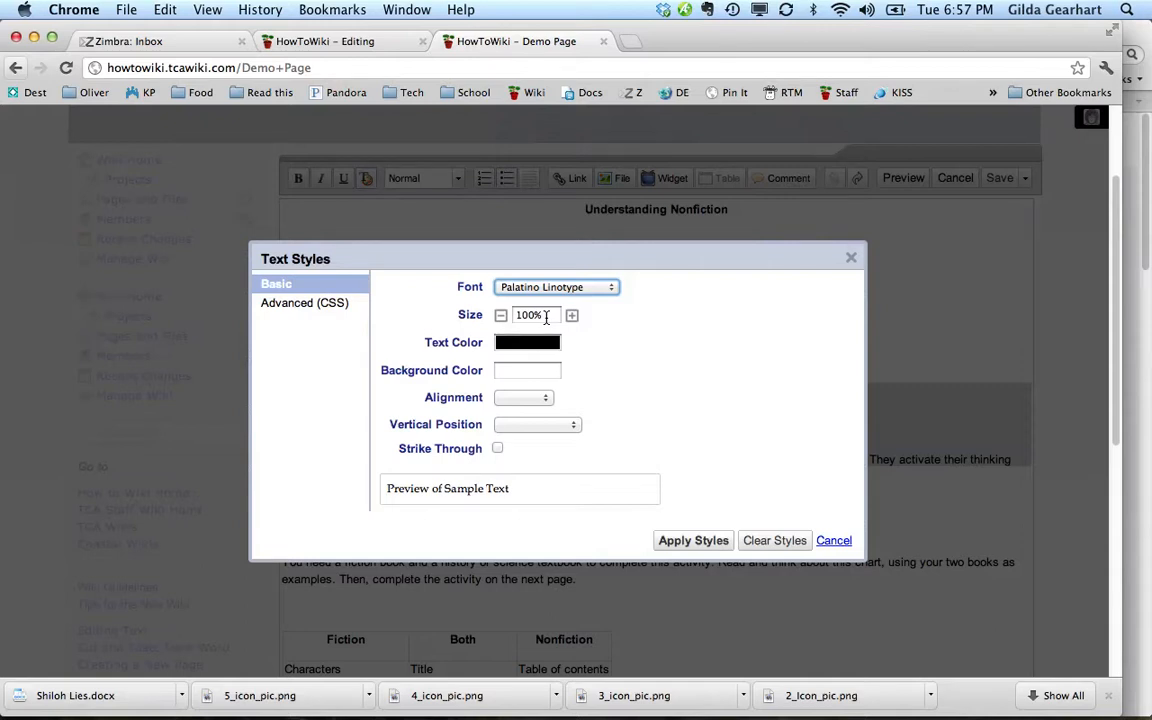
pyautogui.doubleClick(546, 316)
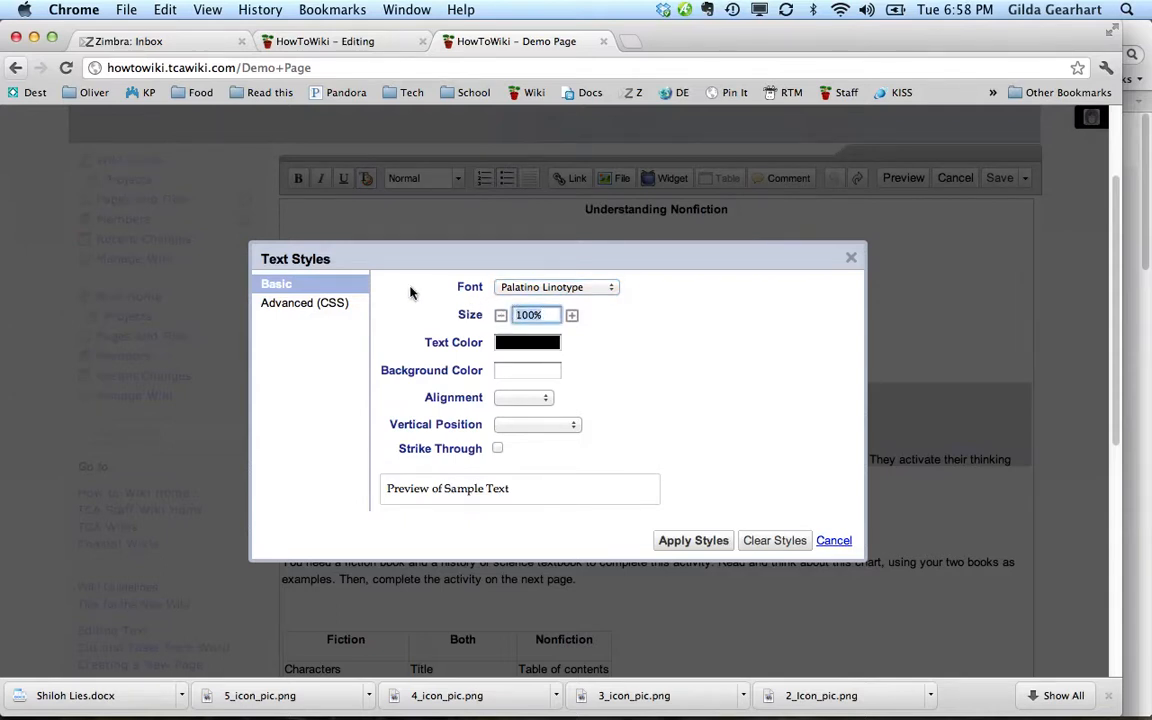
pyautogui.write('12pt')
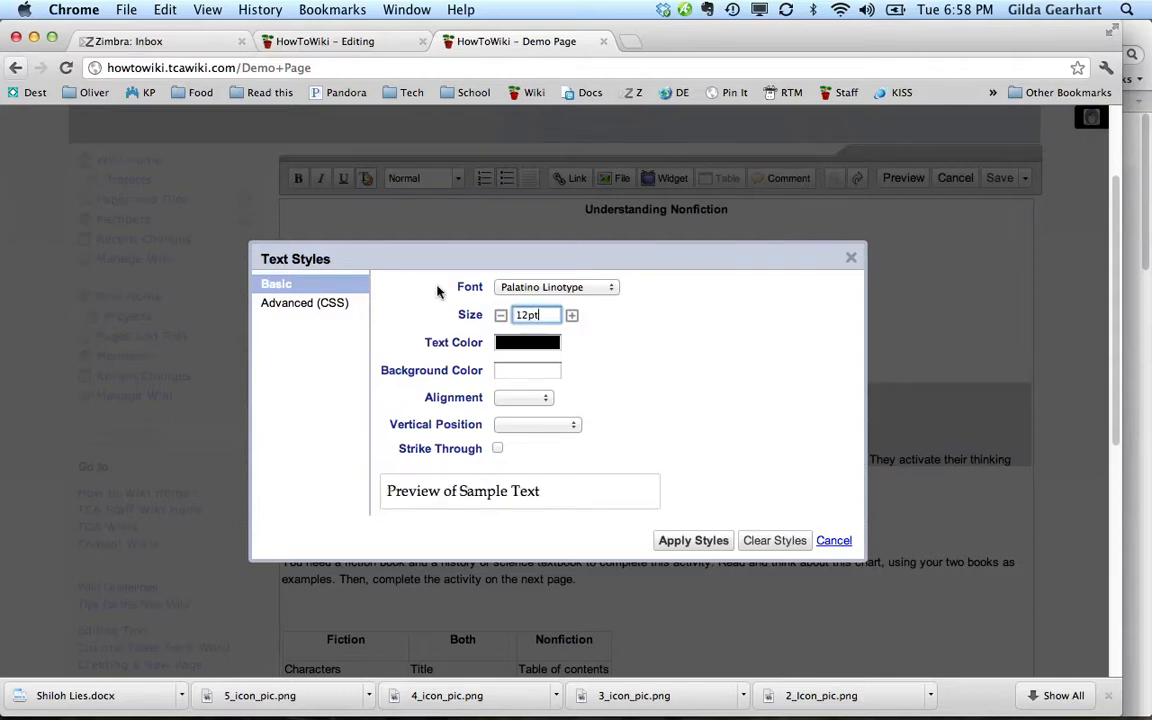
# - Review the text color, alignment and vertical position options in the text styles
pyautogui.click(518, 344)
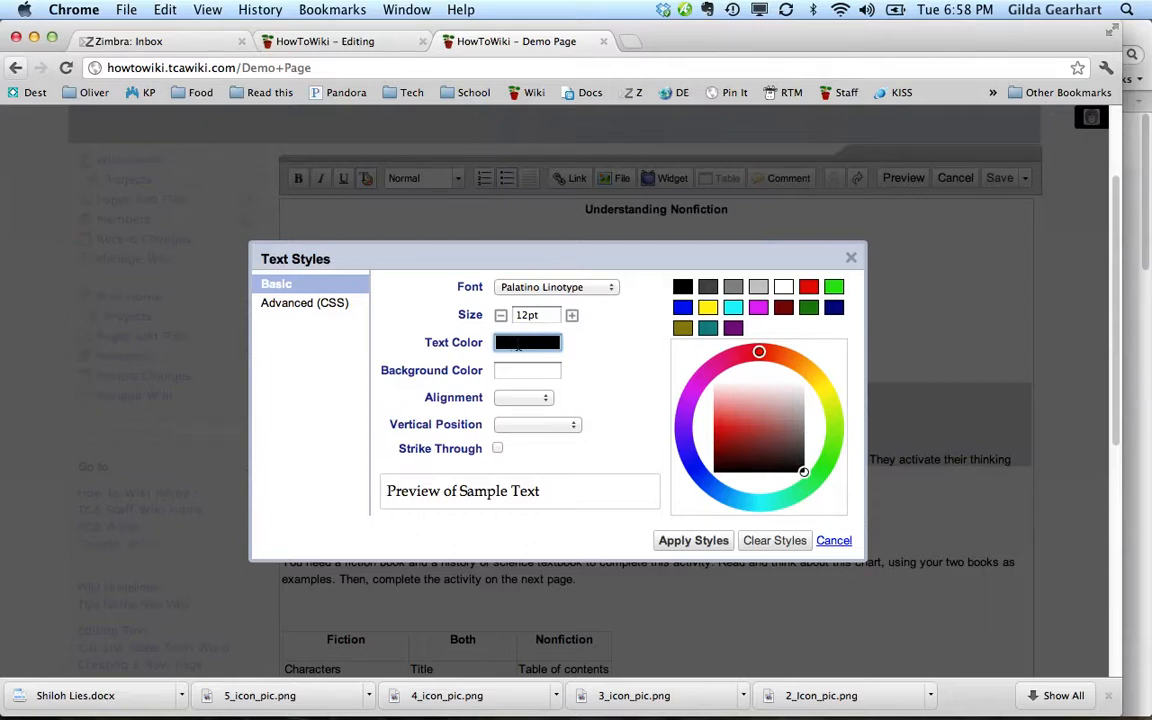
pyautogui.click(545, 400)
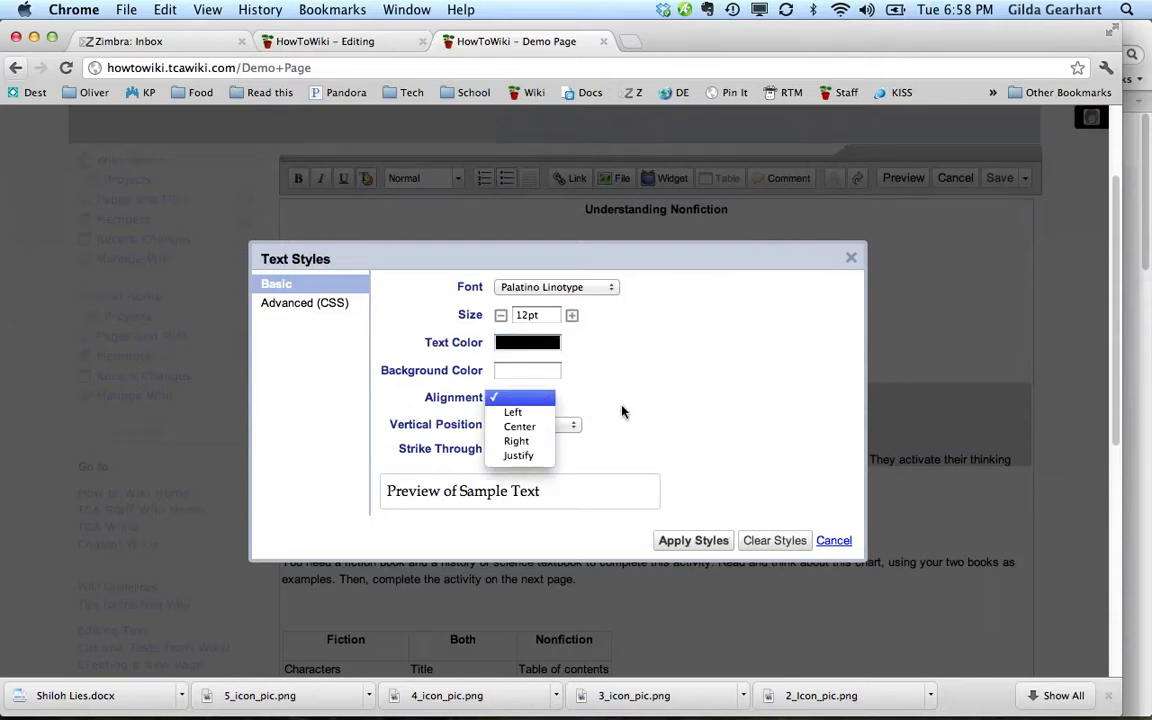
pyautogui.click(623, 411)
pyautogui.click(573, 427)
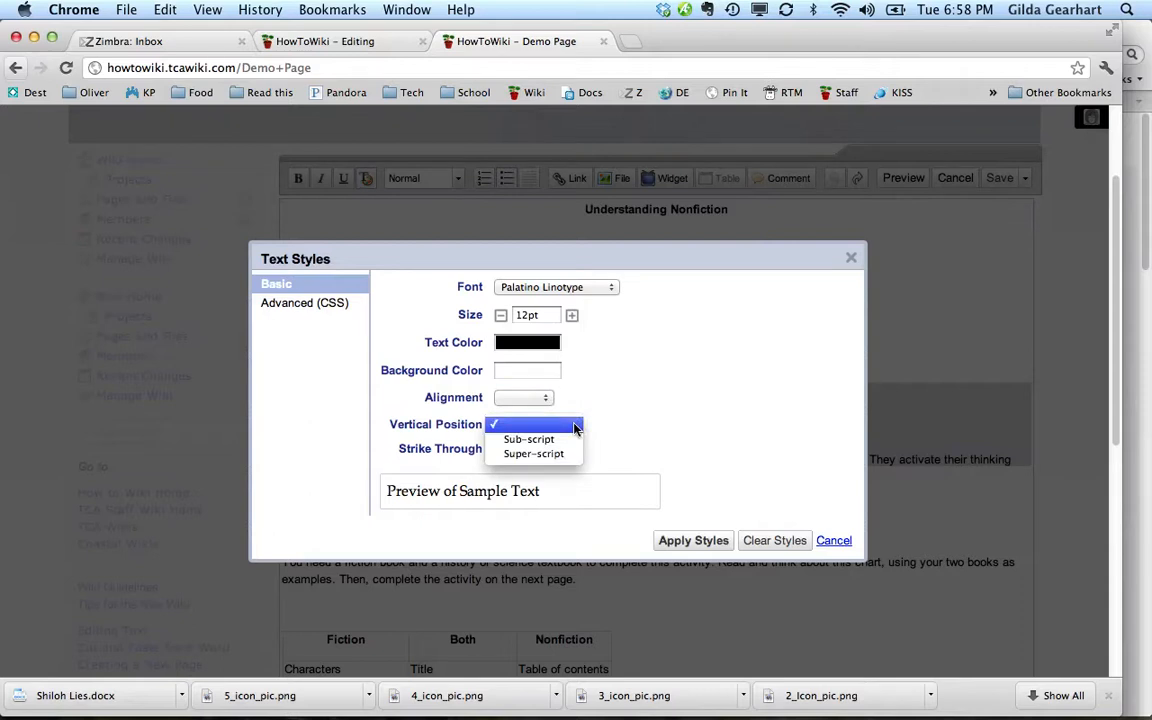
pyautogui.click(622, 405)
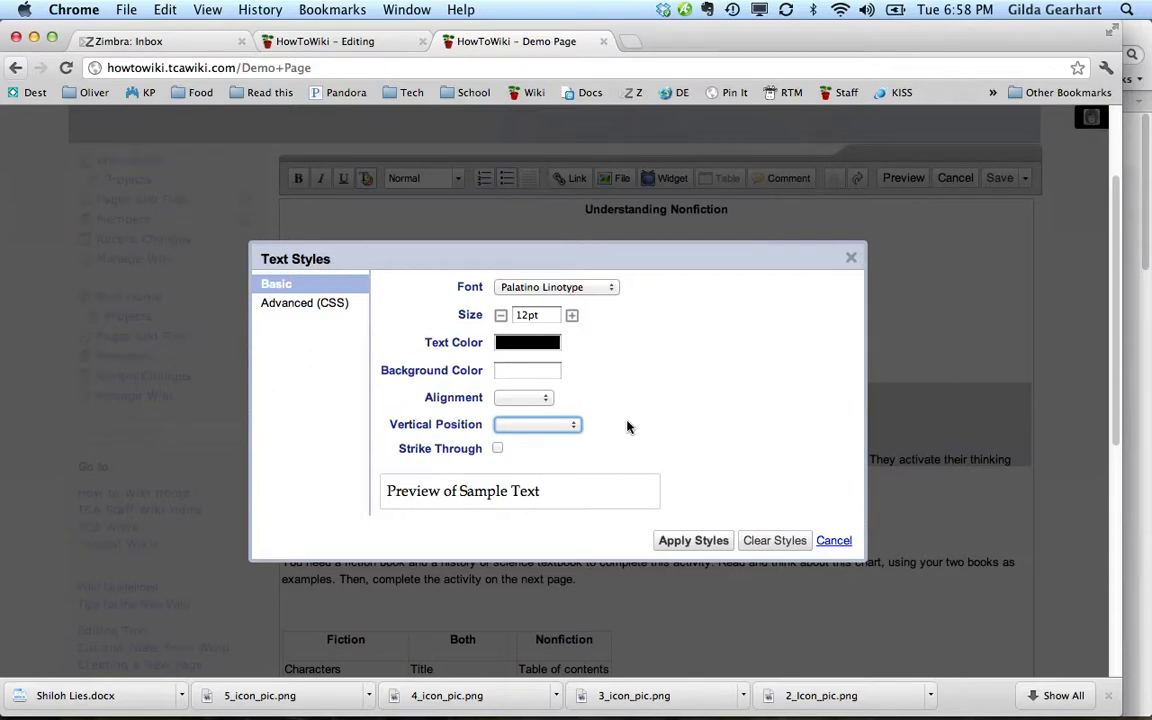
# - Apply the text style with green #008000 text on a yellow background to the selected bullets, and undo it
pyautogui.click(527, 342)
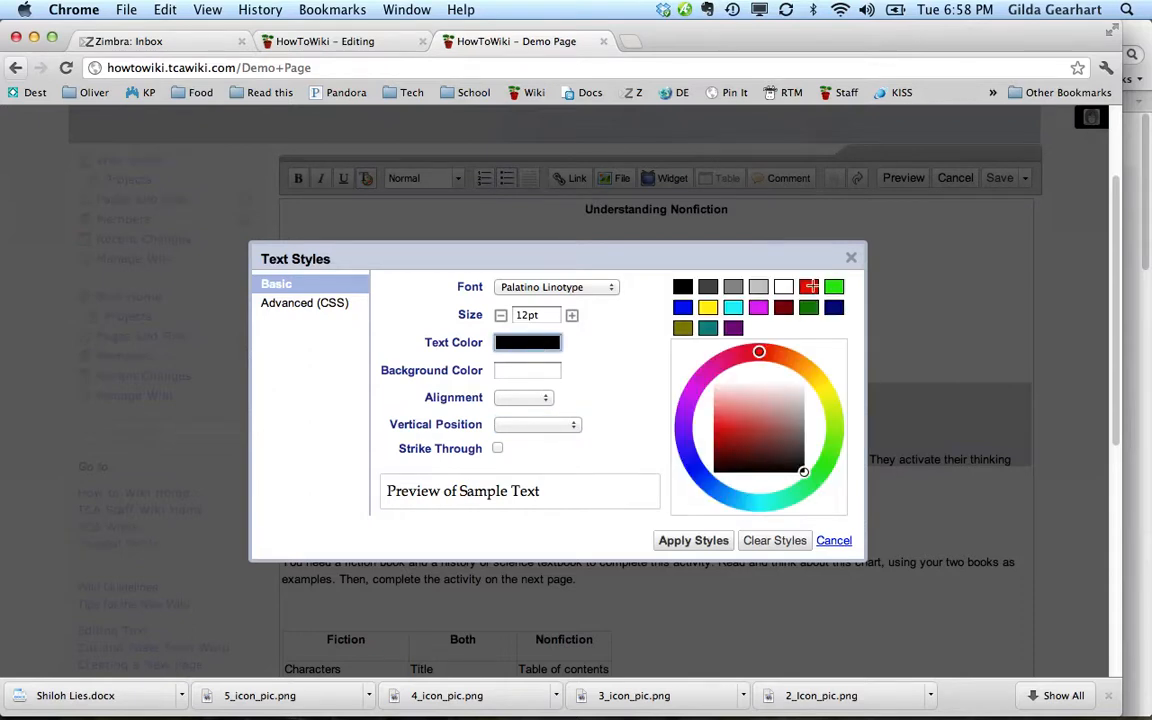
pyautogui.click(808, 307)
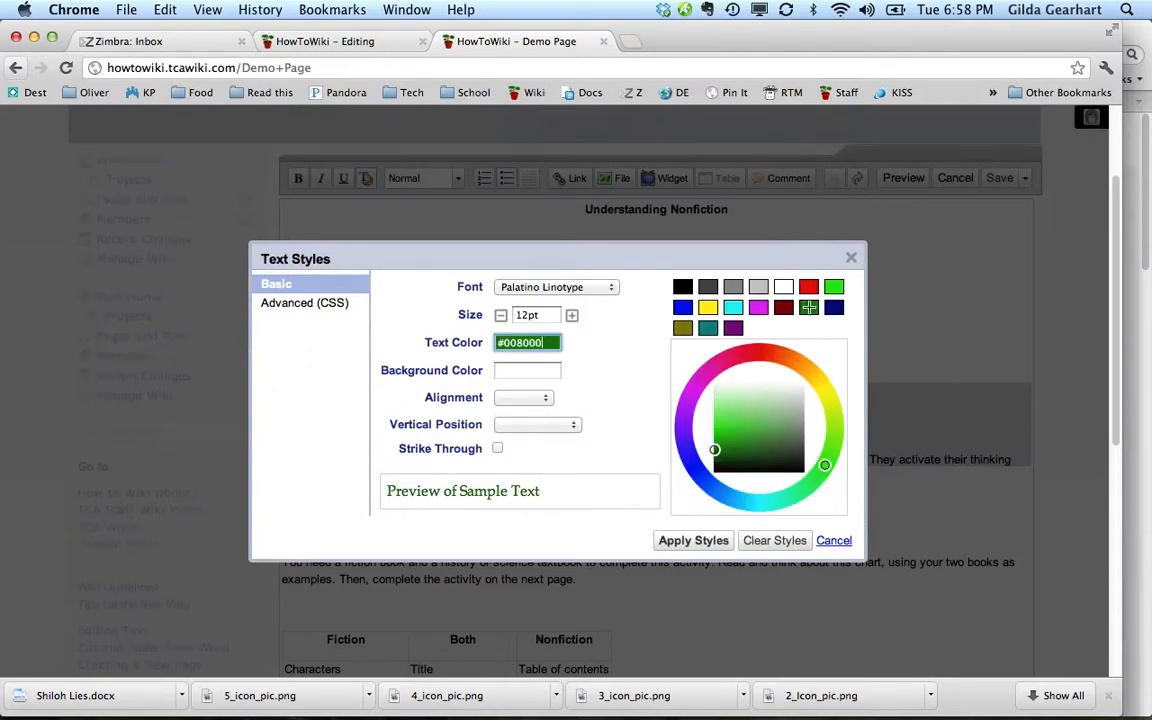
pyautogui.click(548, 370)
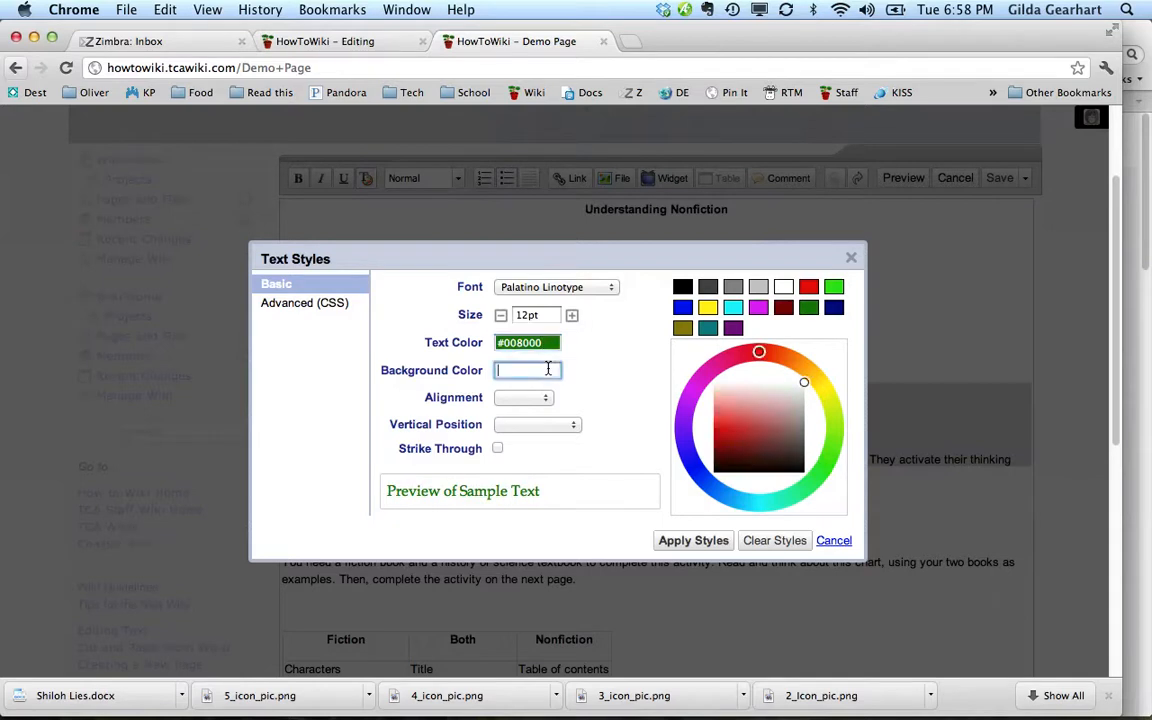
pyautogui.click(708, 307)
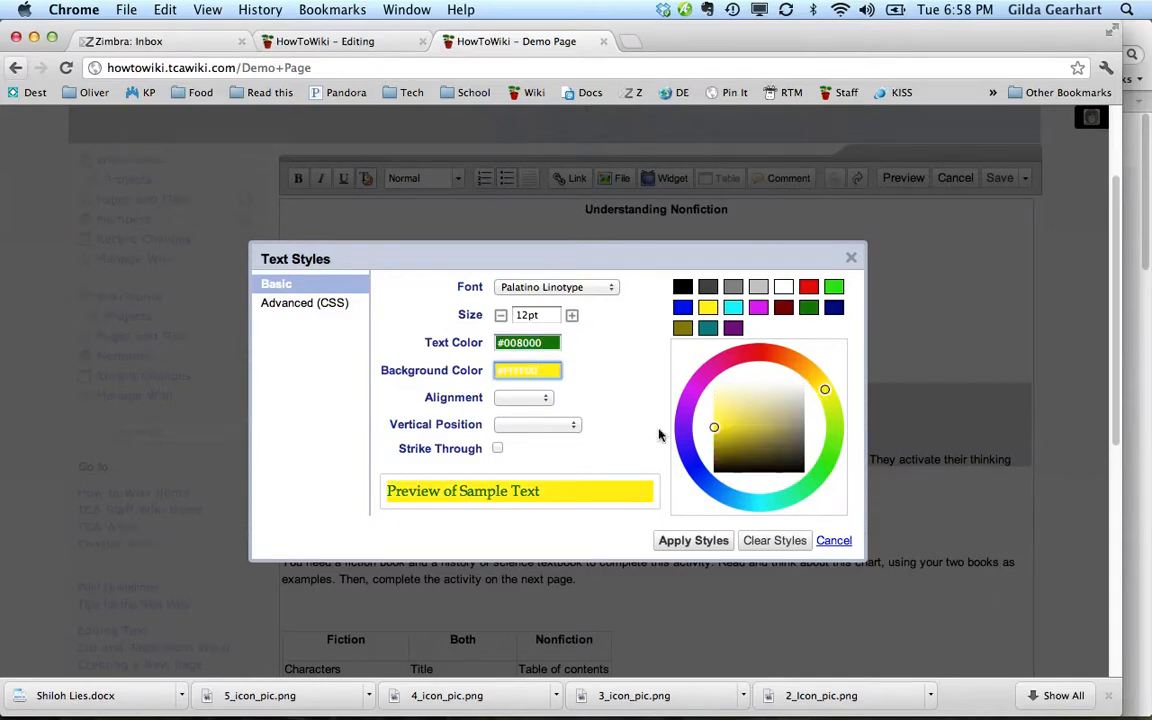
pyautogui.click(690, 544)
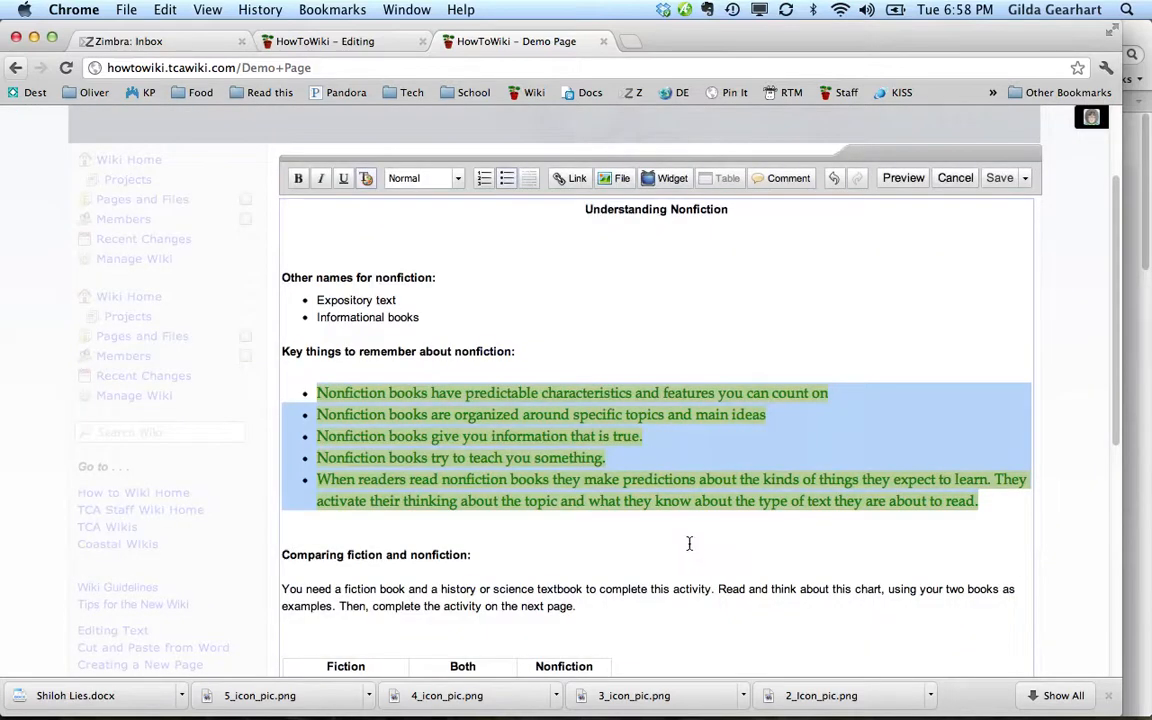
pyautogui.click(690, 338)
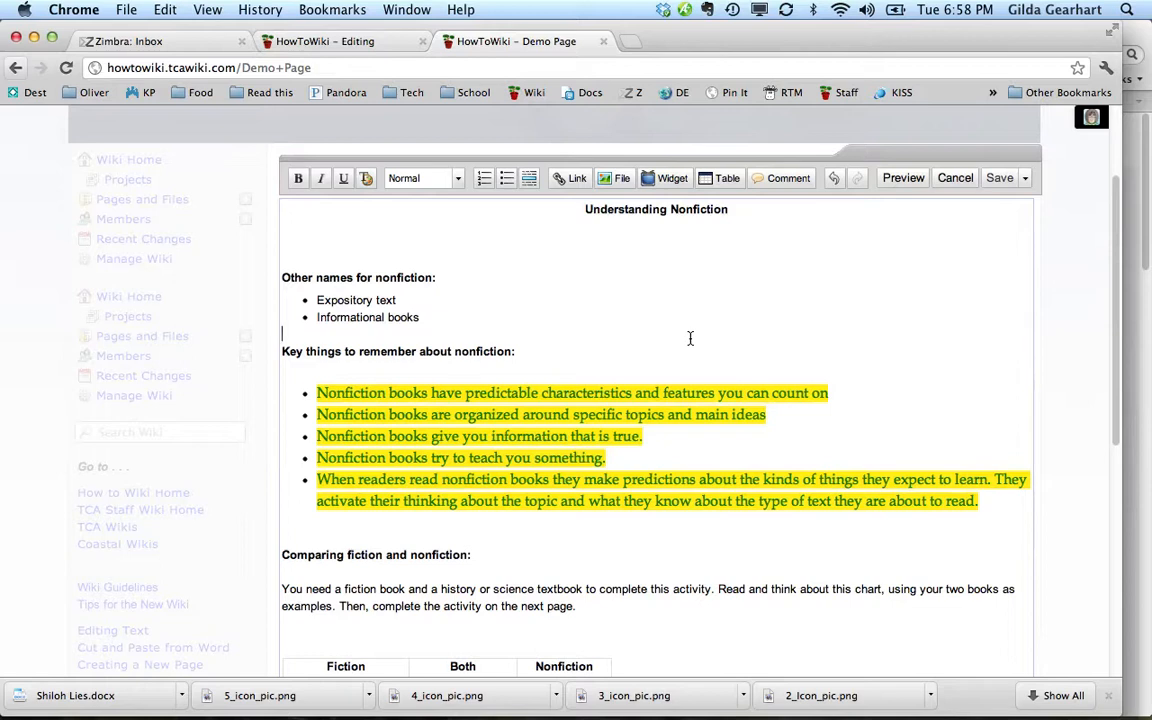
pyautogui.click(834, 180)
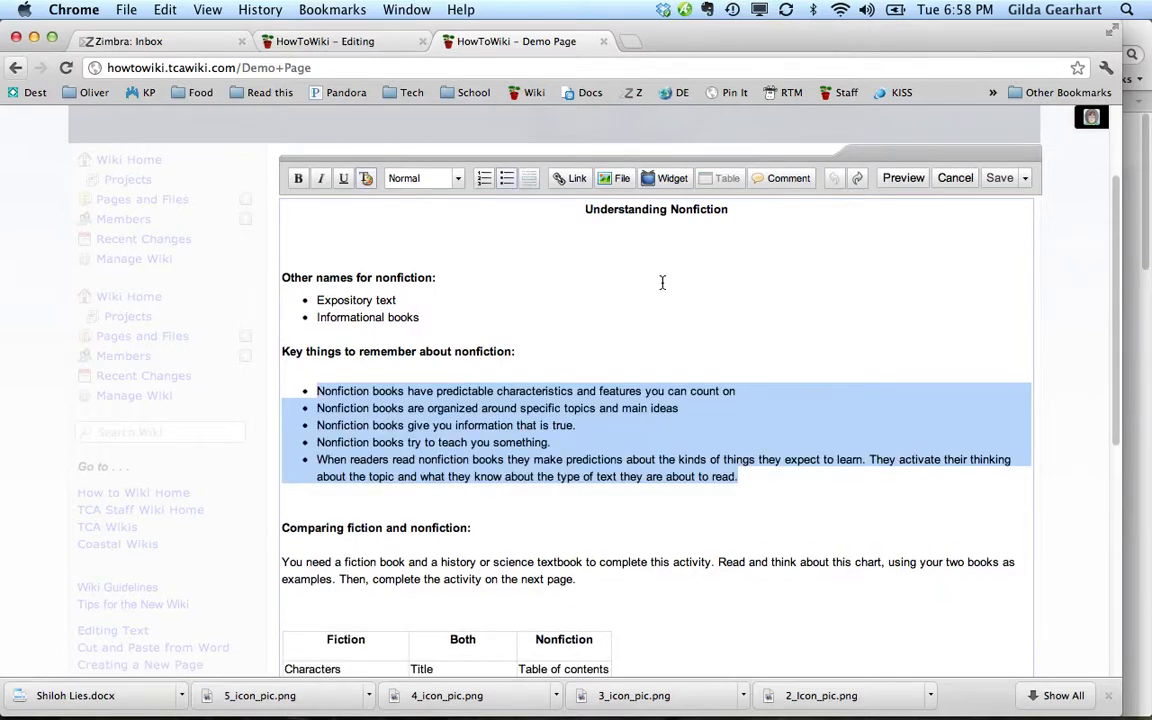
# - Apply Palatino Linotype at 12pt to the bullets under "Key things to remember about nonfiction", keeping the default colors
pyautogui.click(366, 180)
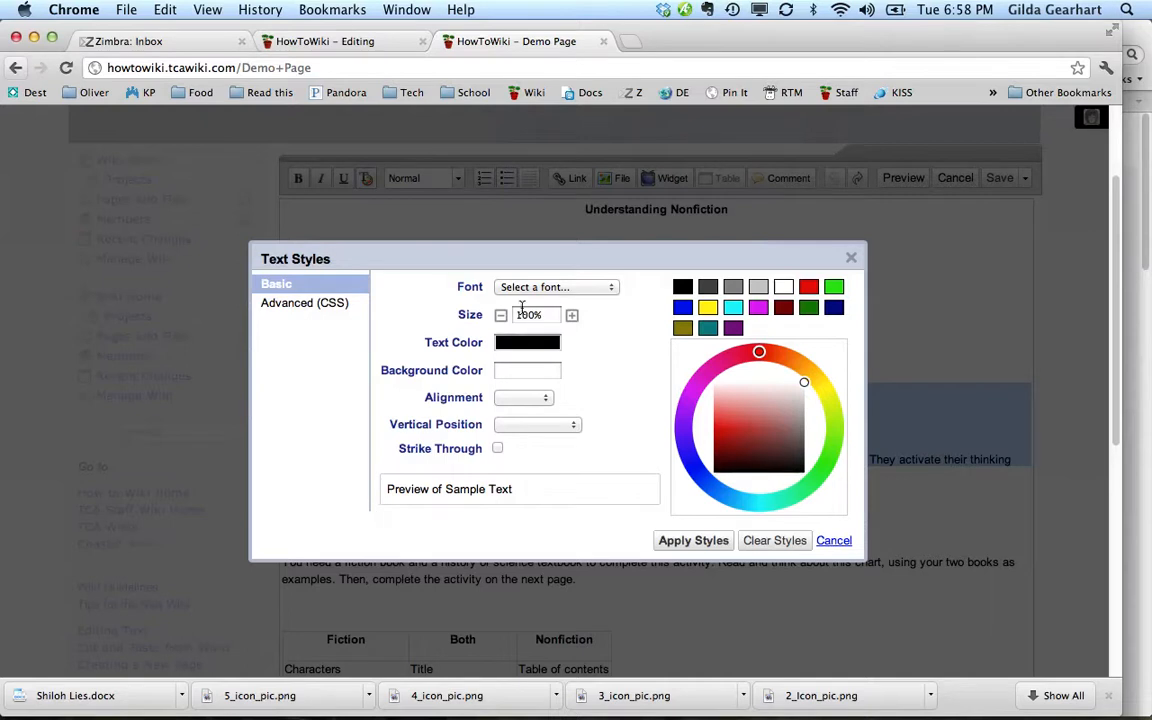
pyautogui.click(612, 291)
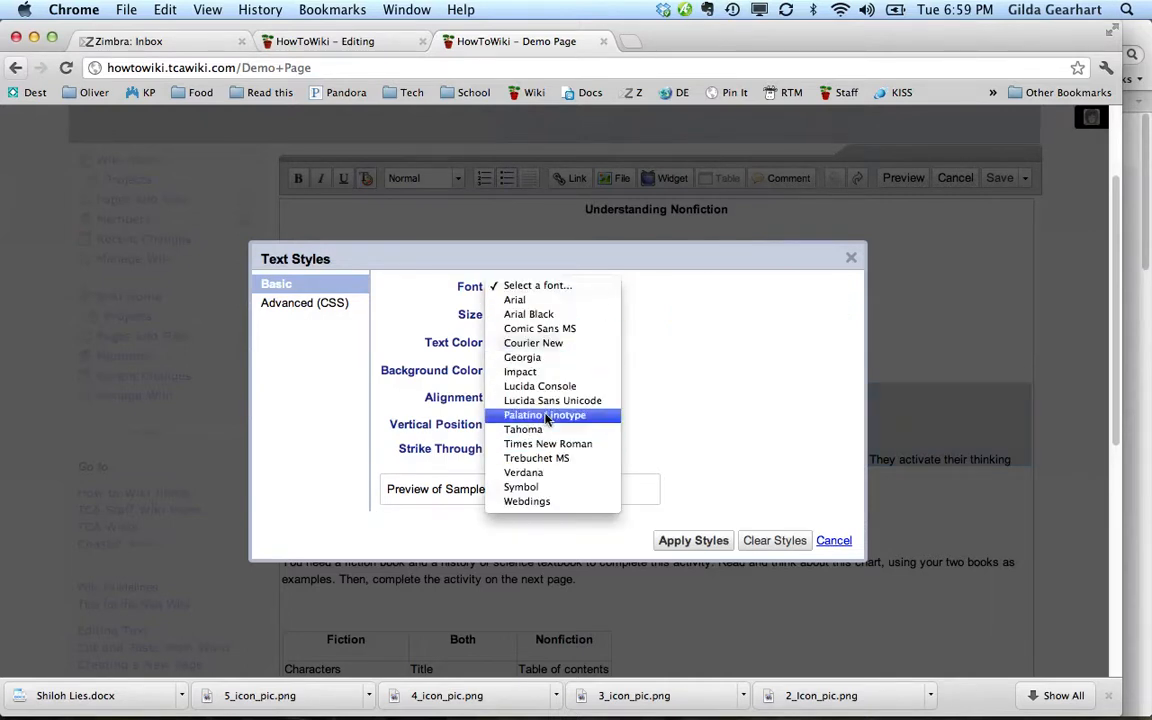
pyautogui.click(546, 414)
pyautogui.click(546, 314)
pyautogui.press('BackSpace')
pyautogui.press('BackSpace')
pyautogui.press('BackSpace')
pyautogui.press('BackSpace')
pyautogui.write('12pt')
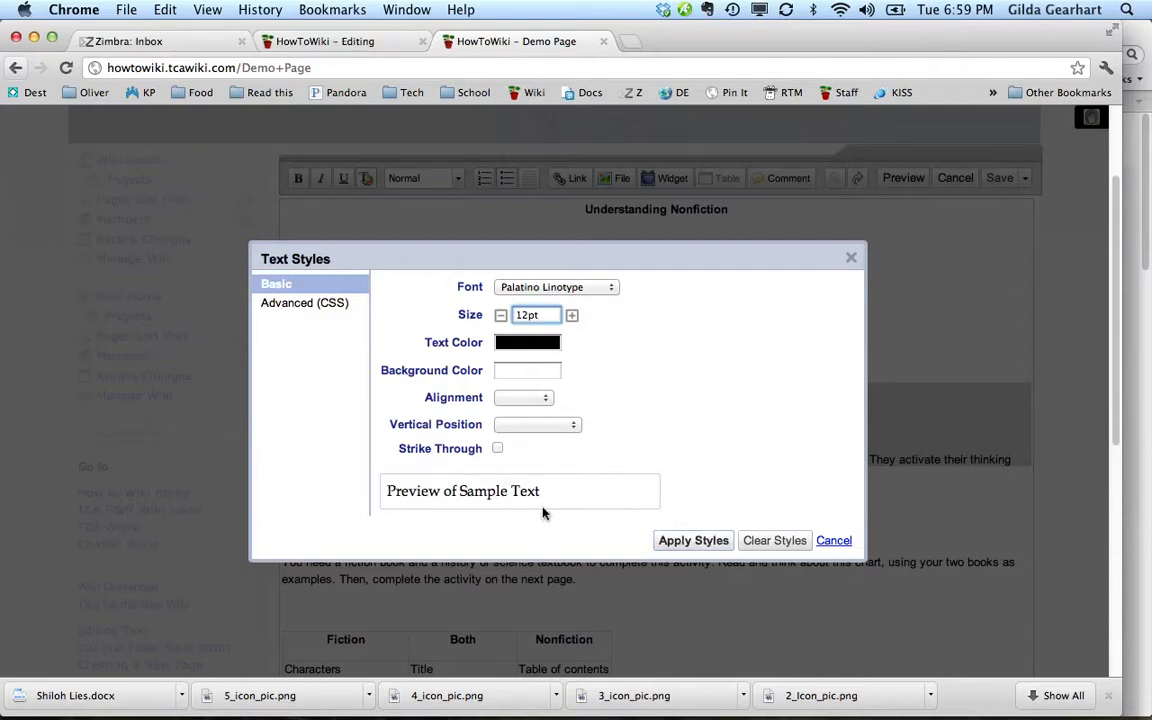
pyautogui.click(693, 541)
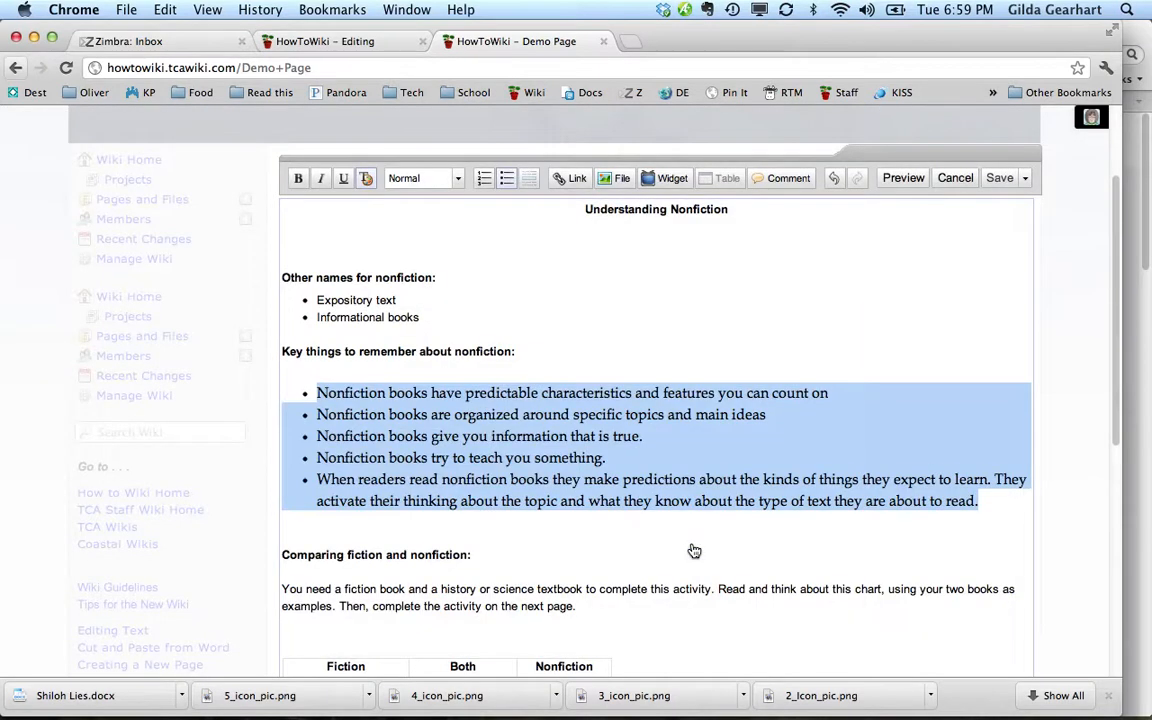
pyautogui.click(730, 330)
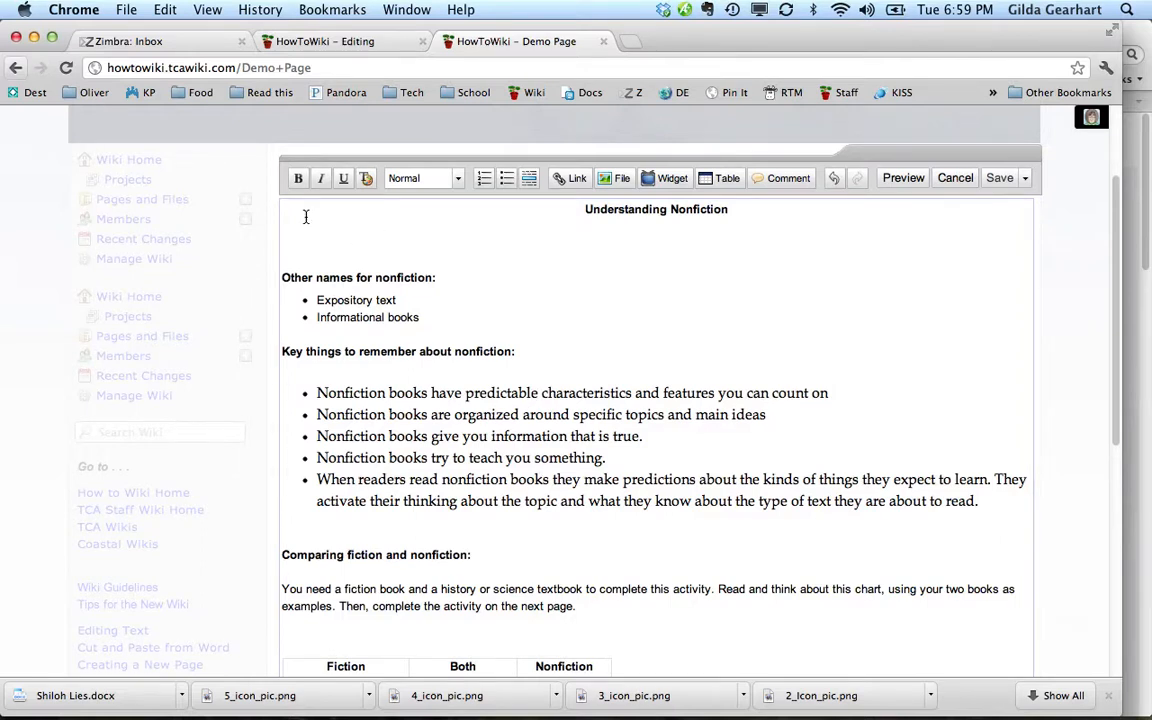
pyautogui.moveTo(285, 208); pyautogui.dragTo(770, 434)
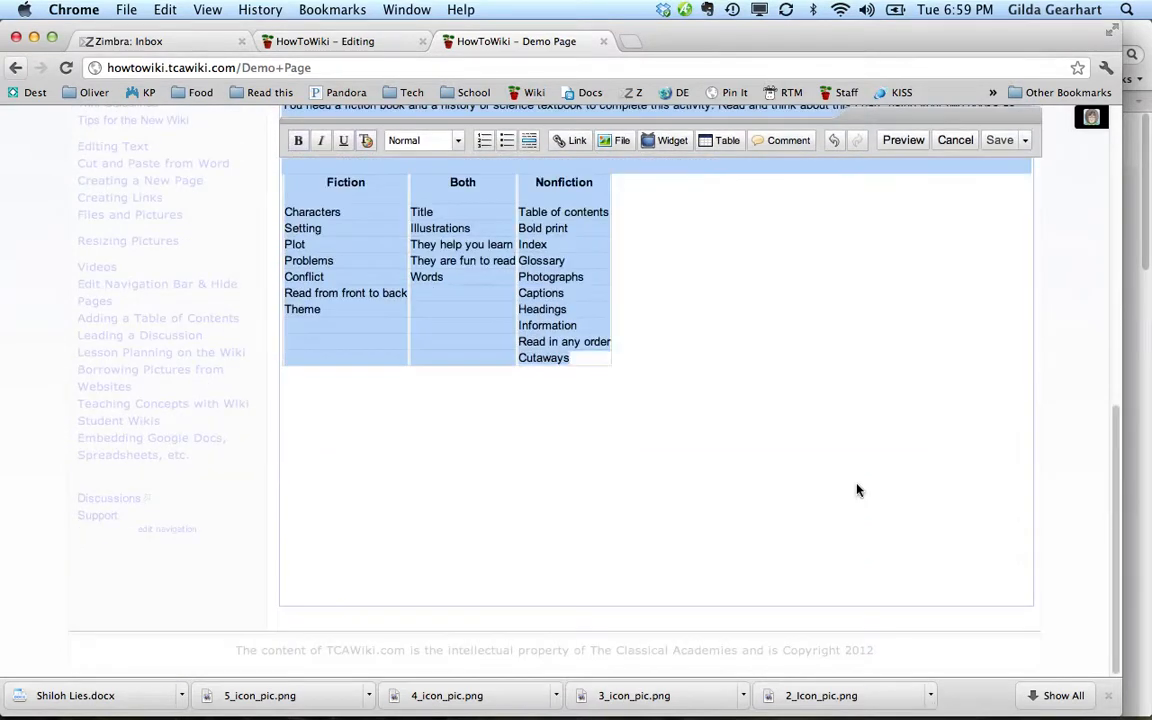
pyautogui.click(770, 436)
pyautogui.scroll(10, 770, 436)
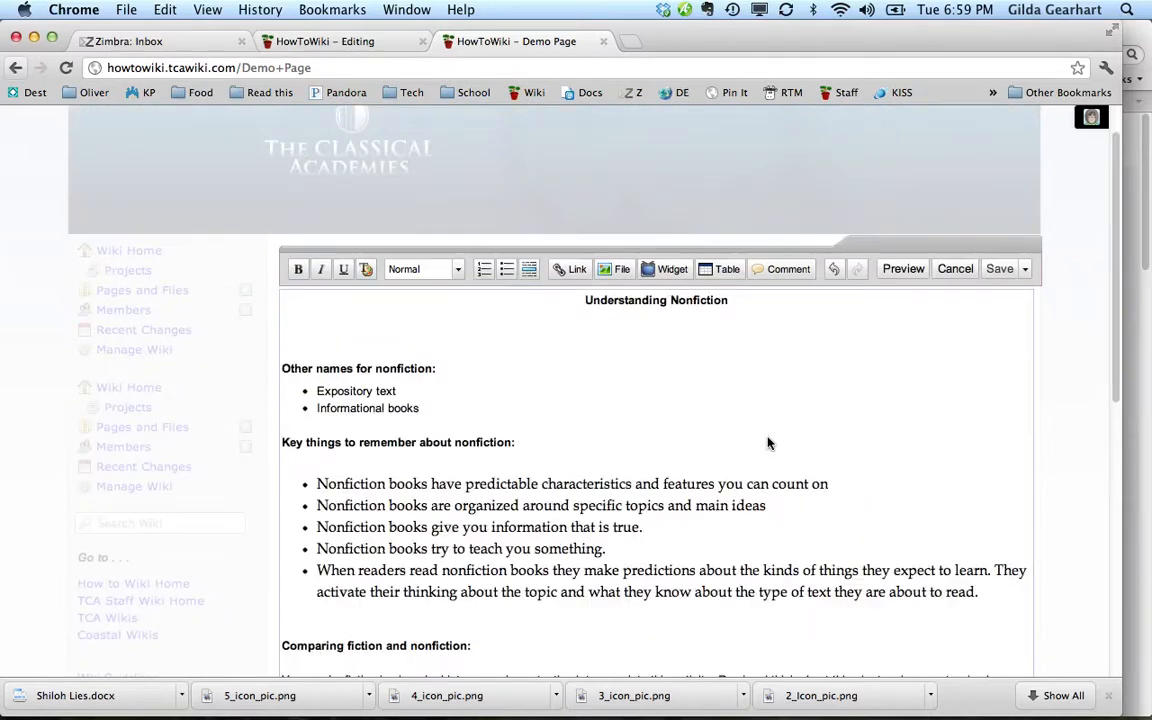
# - Apply the Palatino Linotype font at 12pt to all the text on the Demo Page
pyautogui.press('super+a')
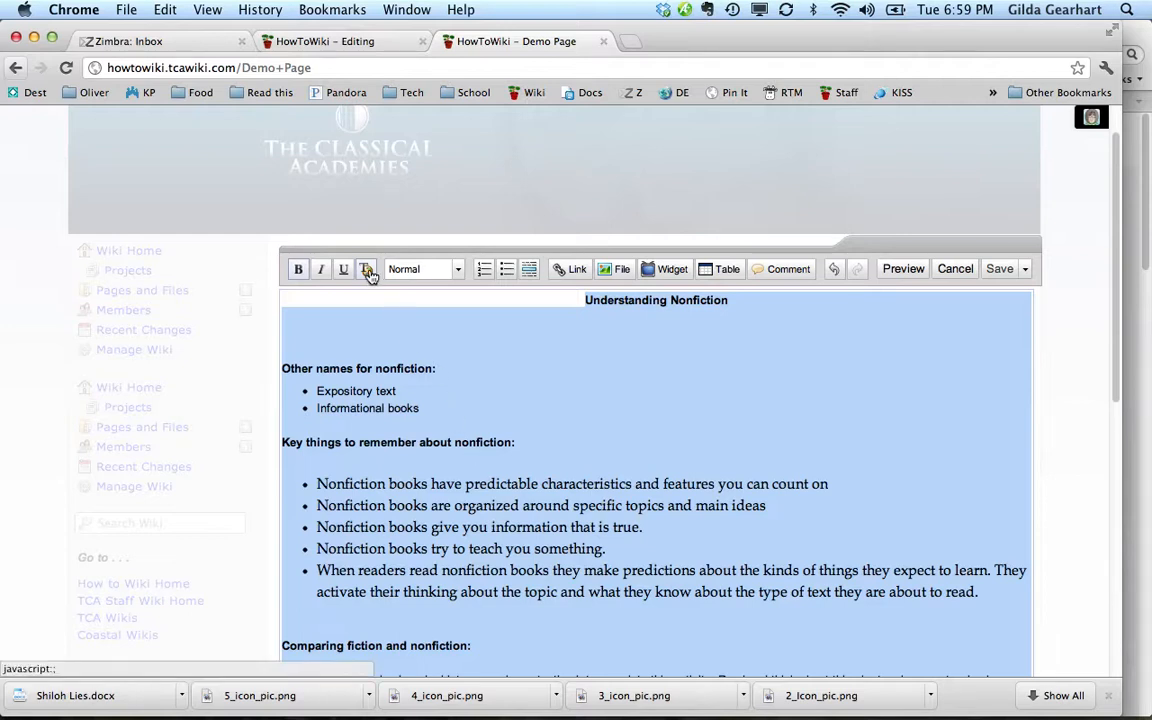
pyautogui.click(368, 275)
pyautogui.click(612, 289)
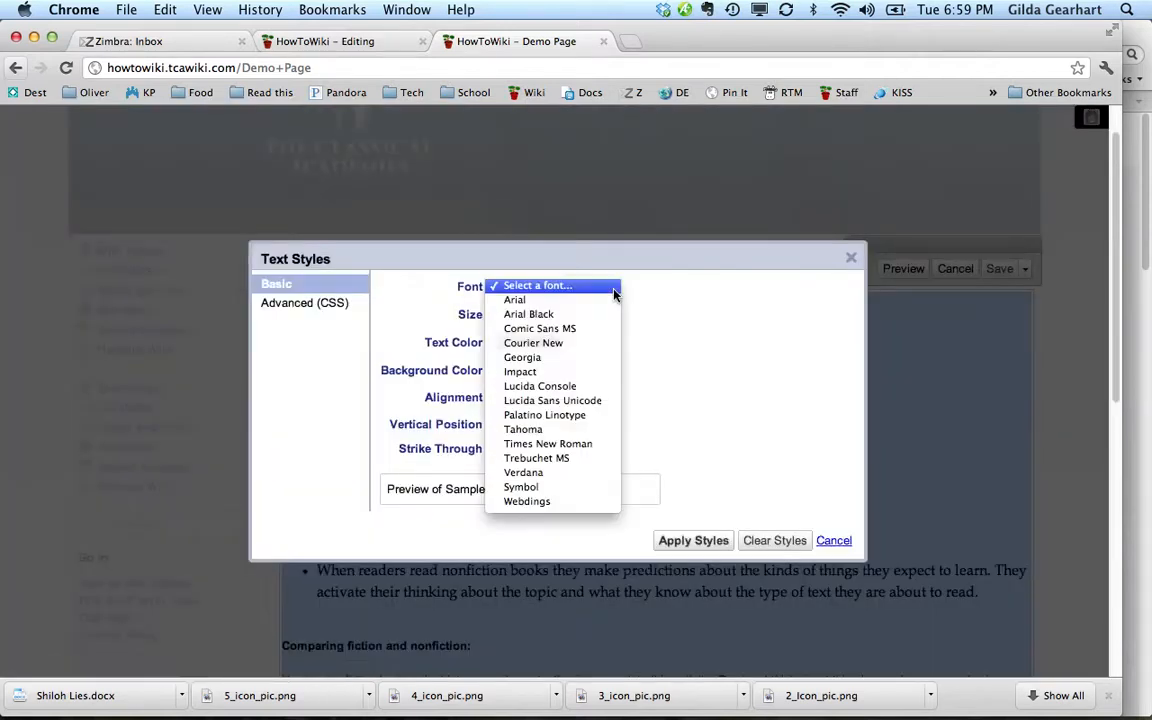
pyautogui.click(563, 421)
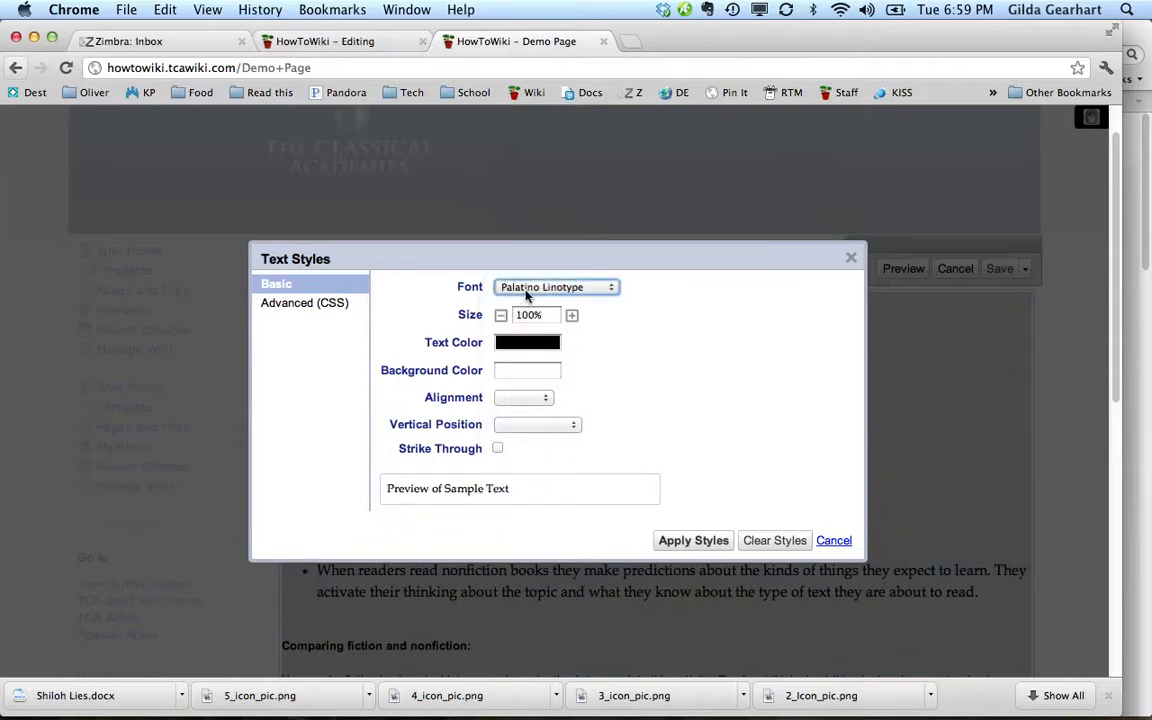
pyautogui.doubleClick(547, 315)
pyautogui.write('12pt')
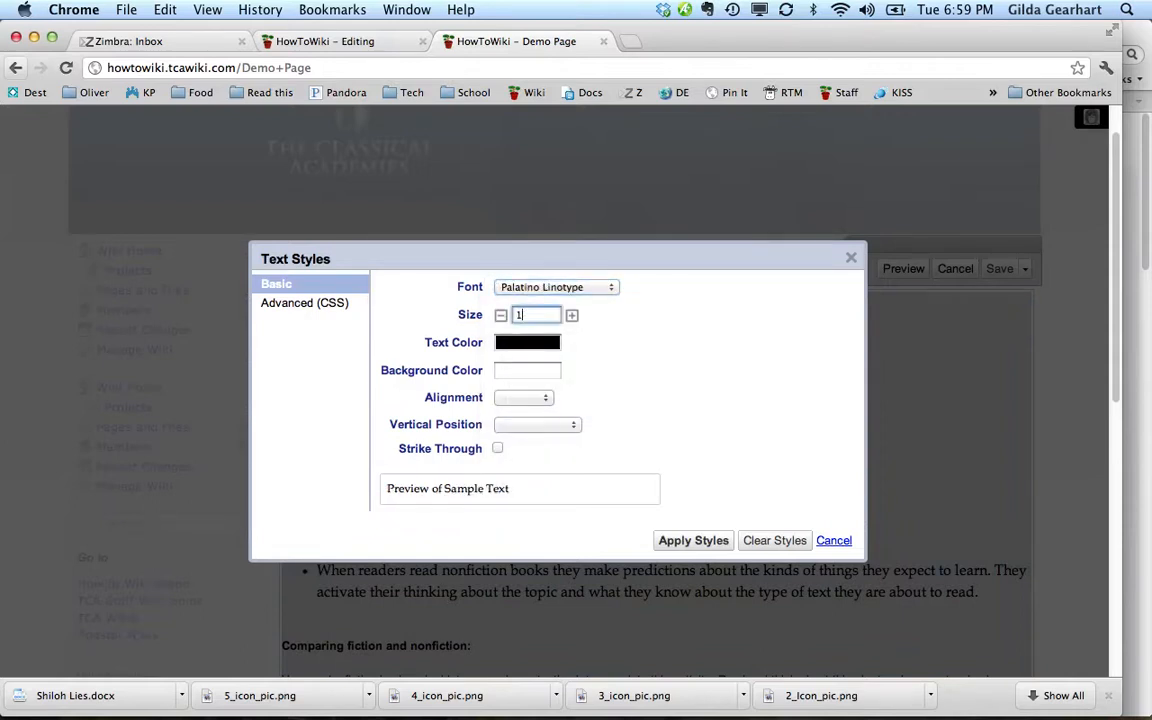
pyautogui.click(720, 413)
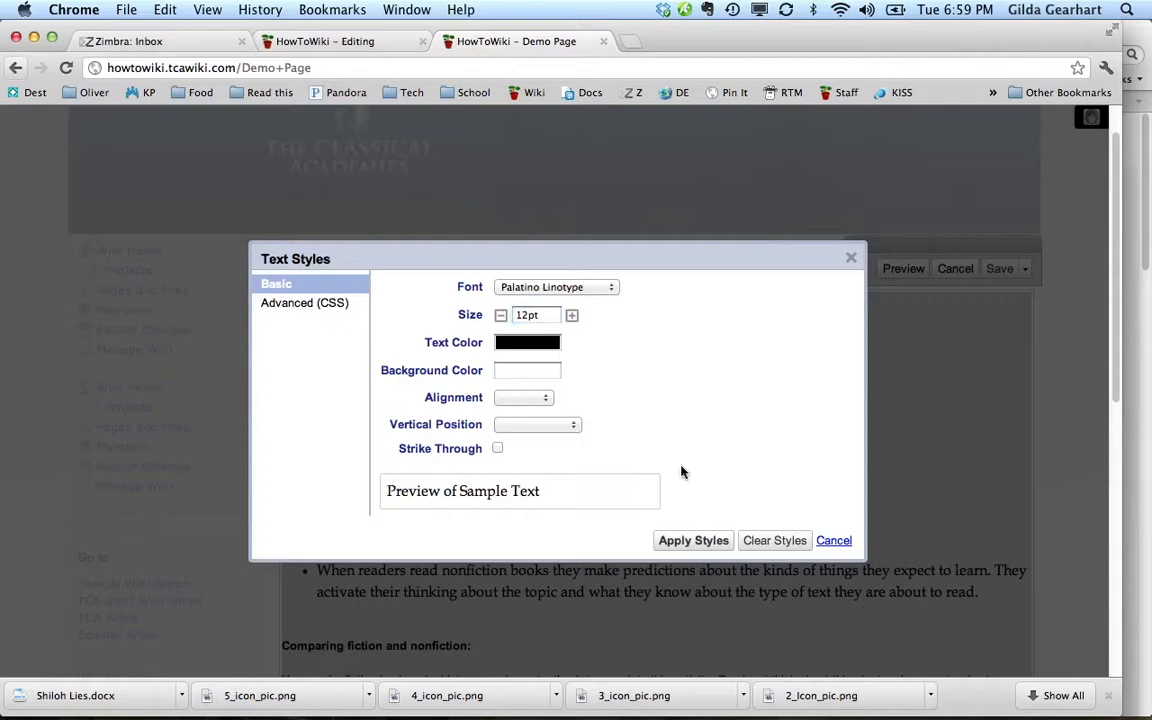
pyautogui.click(692, 541)
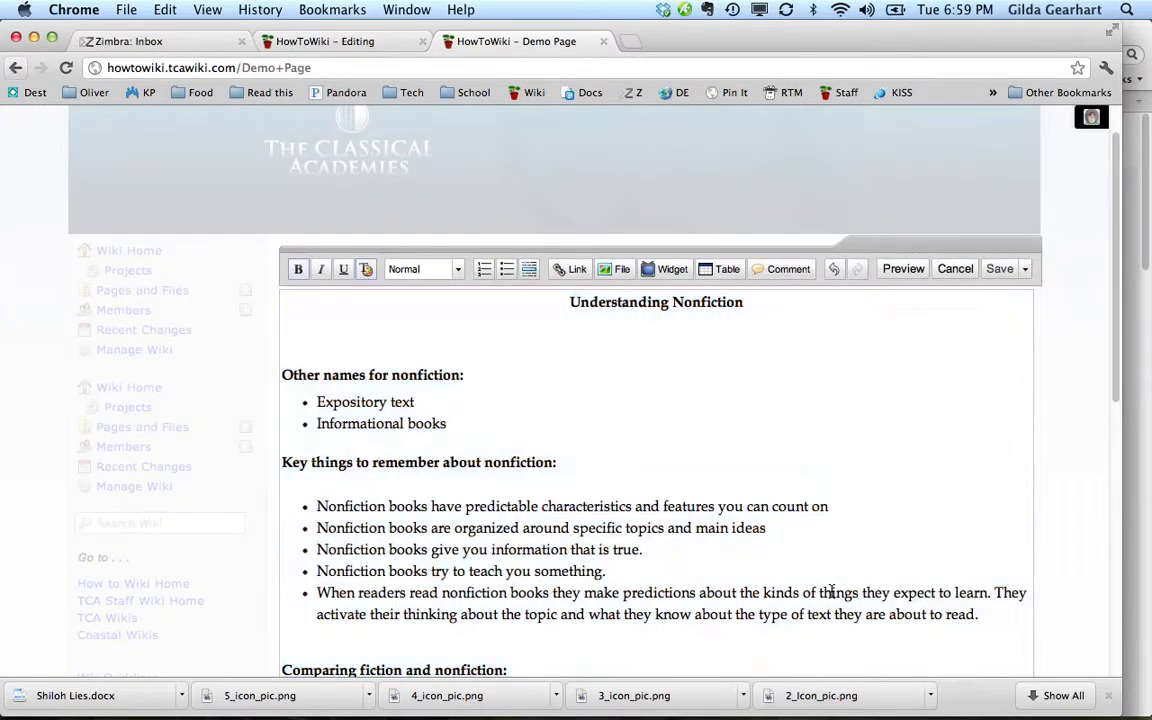
# - Check the restyled text throughout the Demo Page and save the page
pyautogui.scroll(-5, 831, 591)
pyautogui.scroll(6, 831, 591)
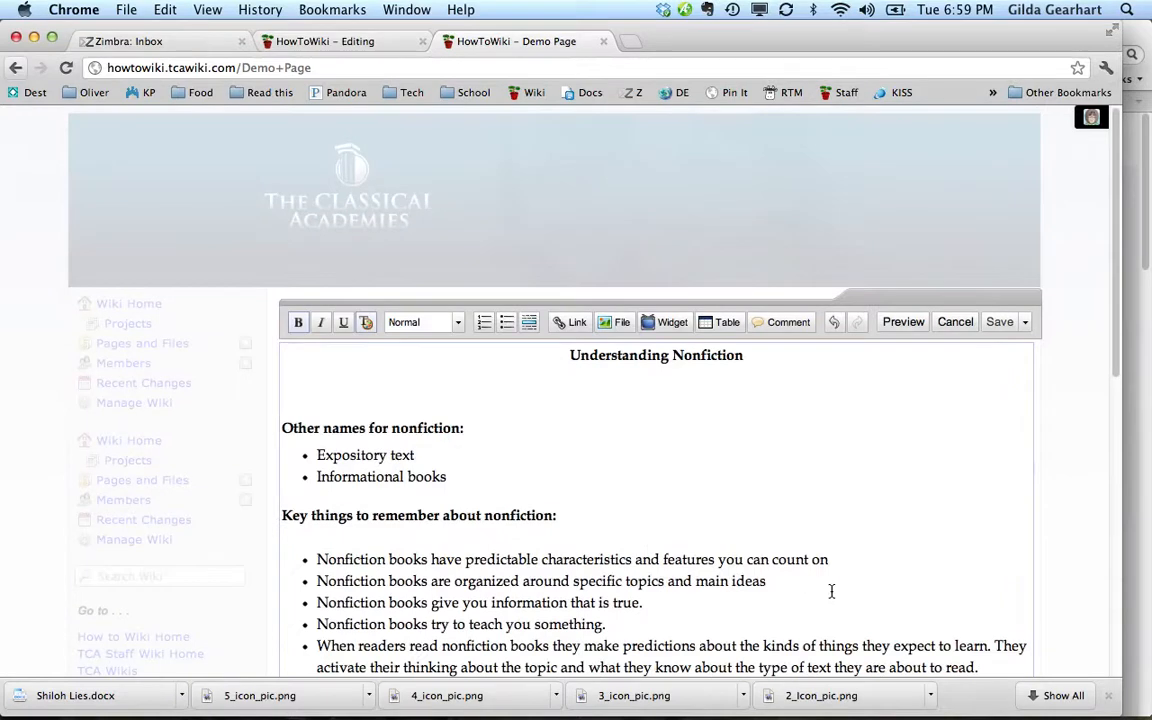
pyautogui.click(1000, 324)
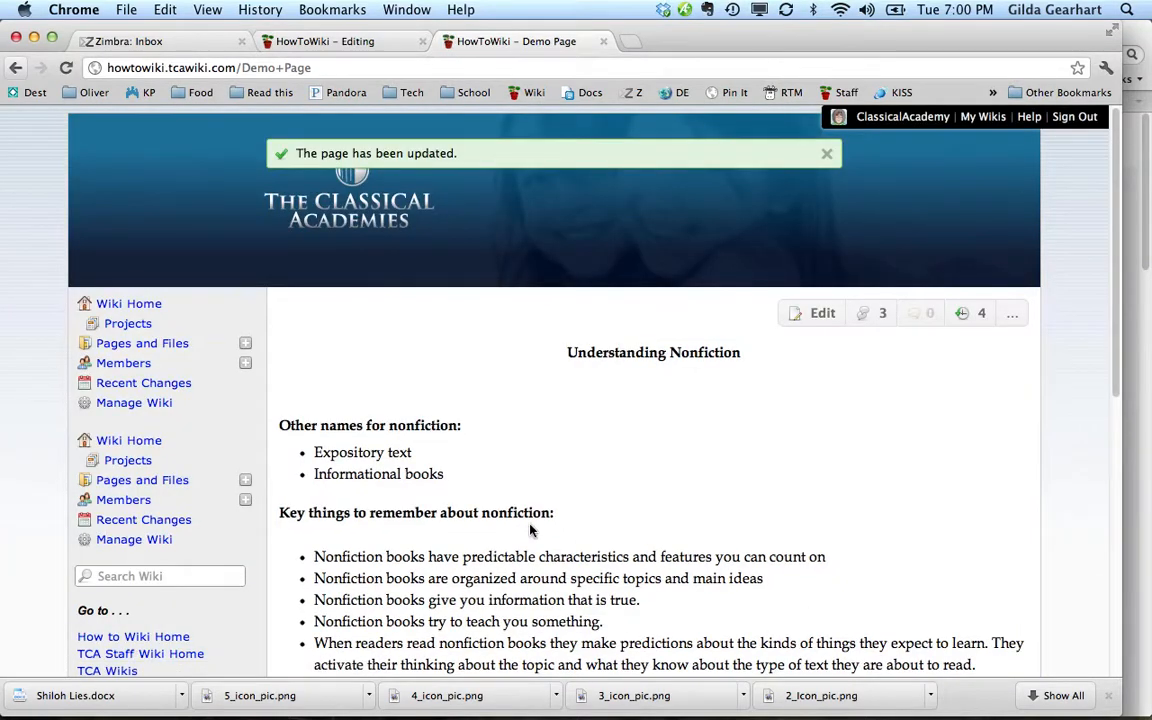
pyautogui.scroll(-3, 530, 530)
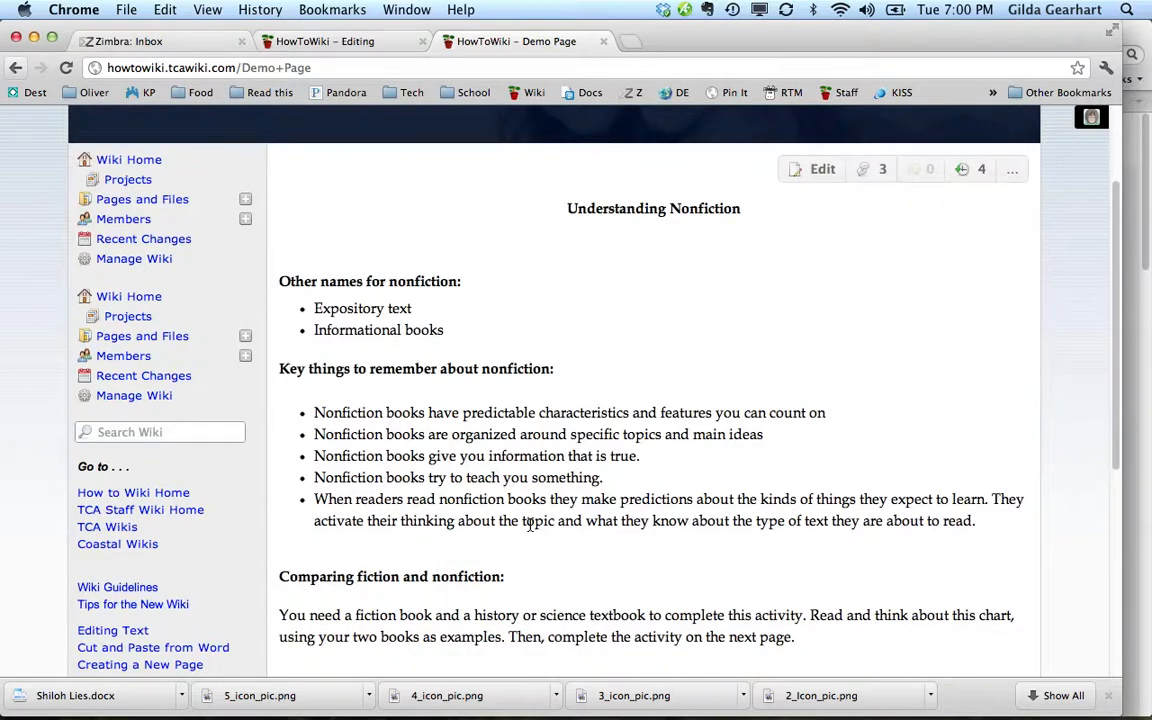